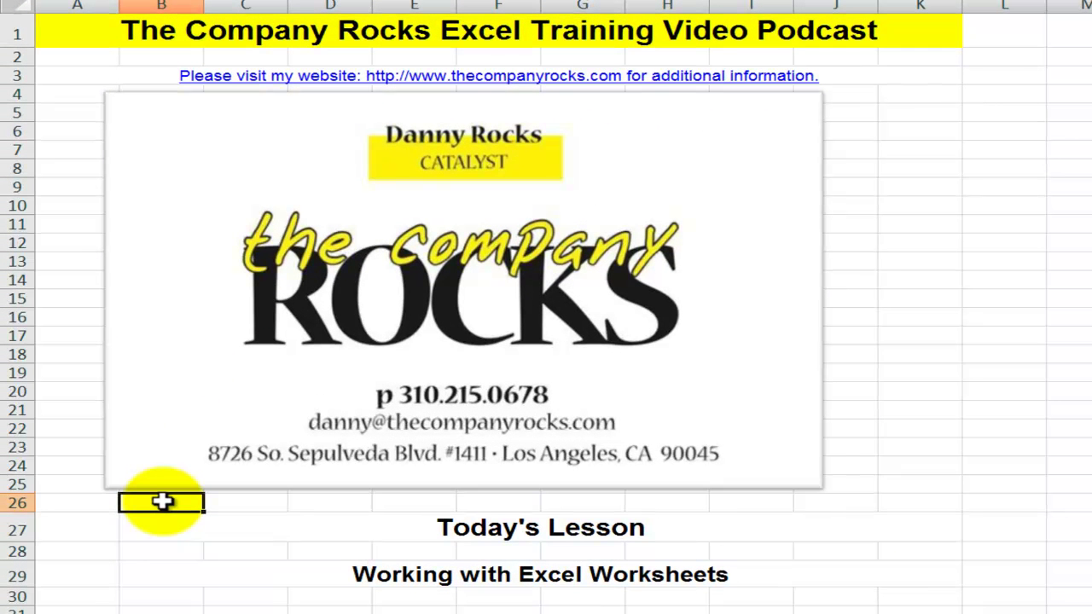
- Switch from the title sheet to the Software sheet with the ABC Conglomerate table
{"action": "left_click", "coordinate": [156, 579]}
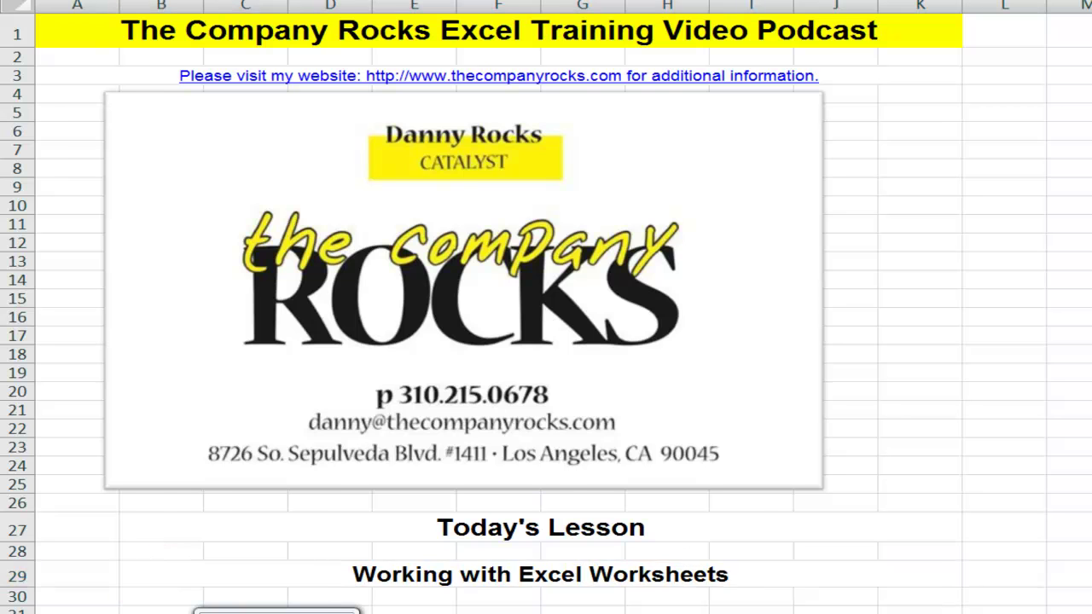
{"action": "left_click", "coordinate": [273, 609]}
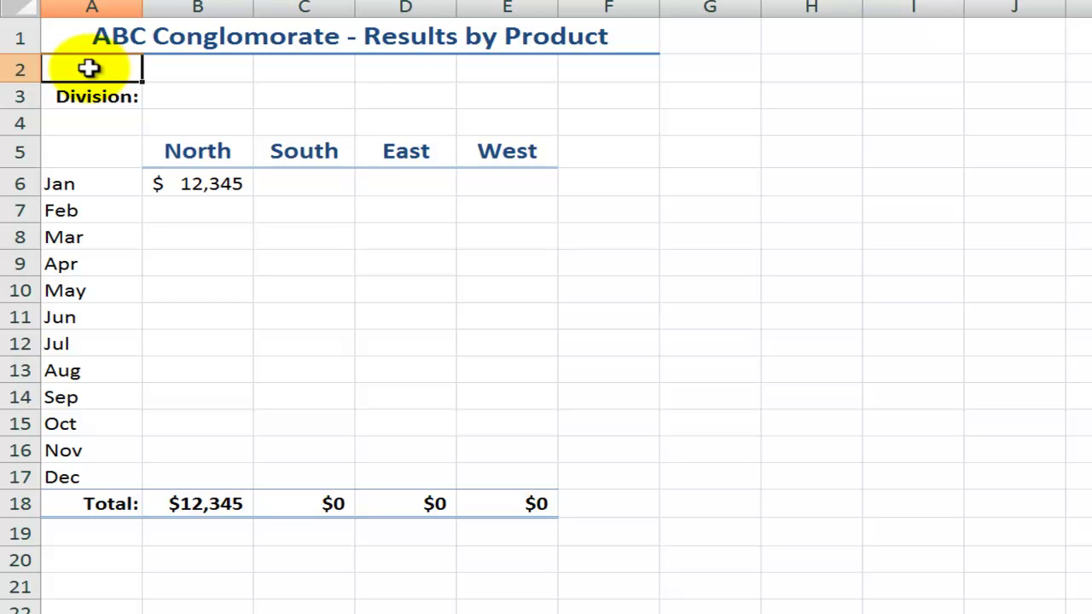
{"action": "left_click", "coordinate": [395, 37]}
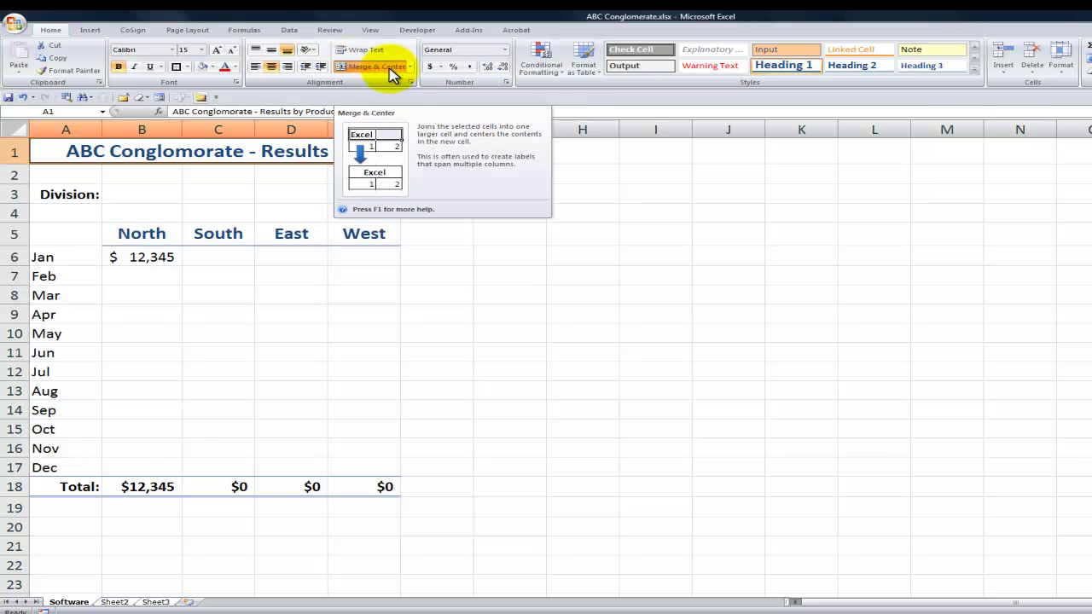
- Inspect the region headings, the monthly data from B6, and North's =SUM(B6:B17) total in B18
{"action": "left_click_drag", "start_coordinate": [150, 230], "coordinate": [354, 236]}
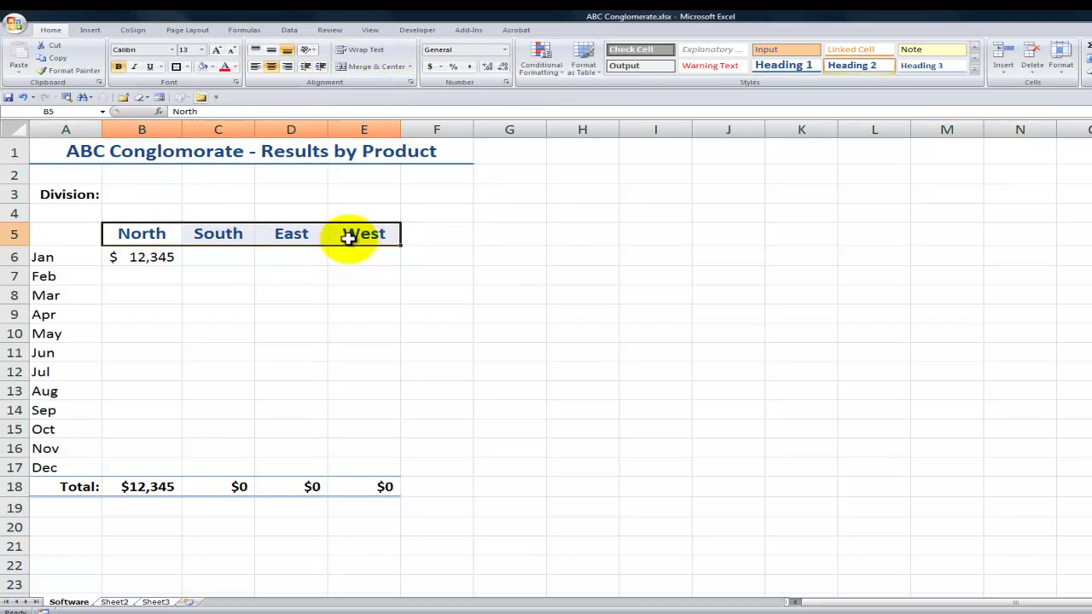
{"action": "left_click", "coordinate": [141, 255]}
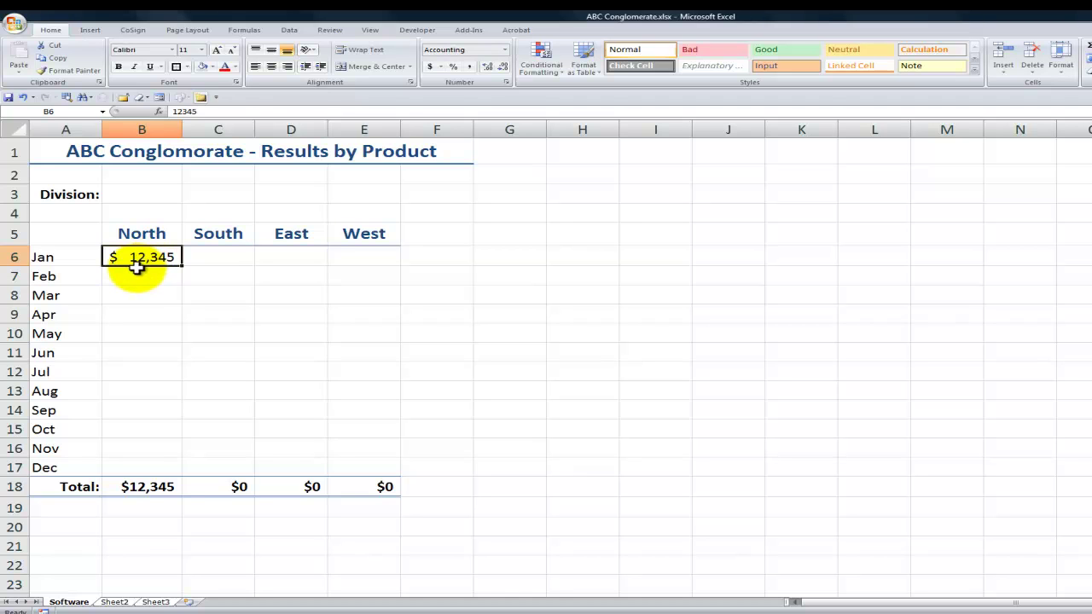
{"action": "left_click_drag", "start_coordinate": [139, 258], "coordinate": [353, 463]}
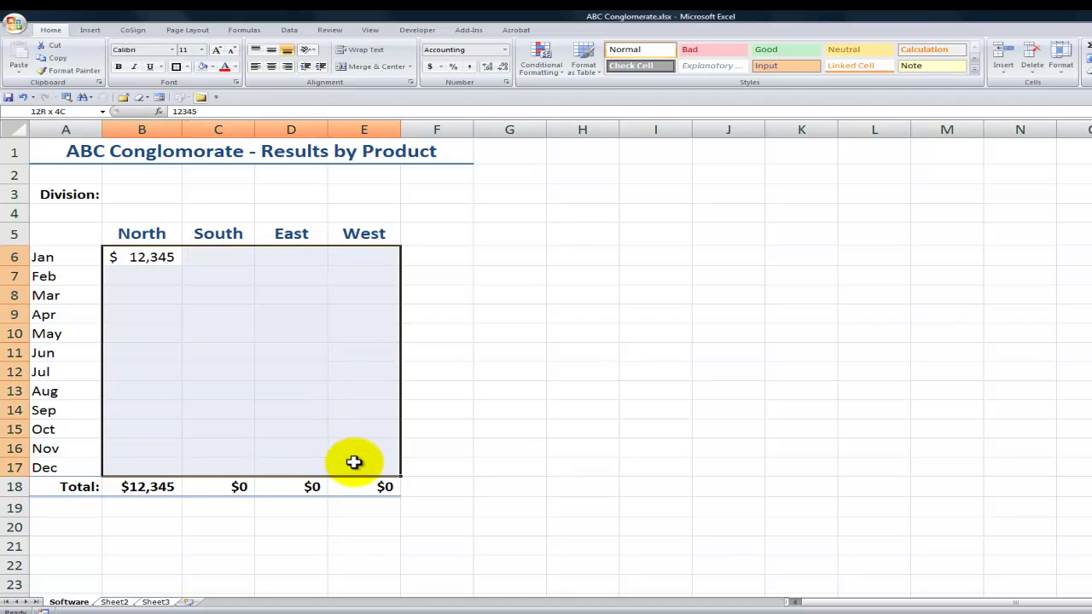
{"action": "left_click", "coordinate": [141, 482]}
{"action": "double_click", "coordinate": [143, 483]}
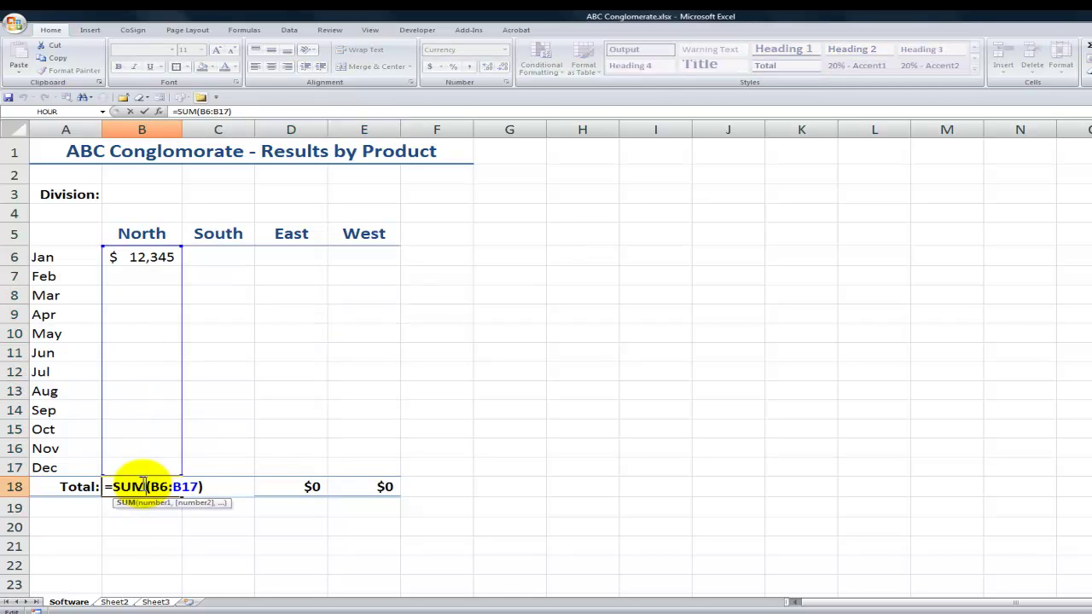
{"action": "key", "text": "ctrl+Return"}
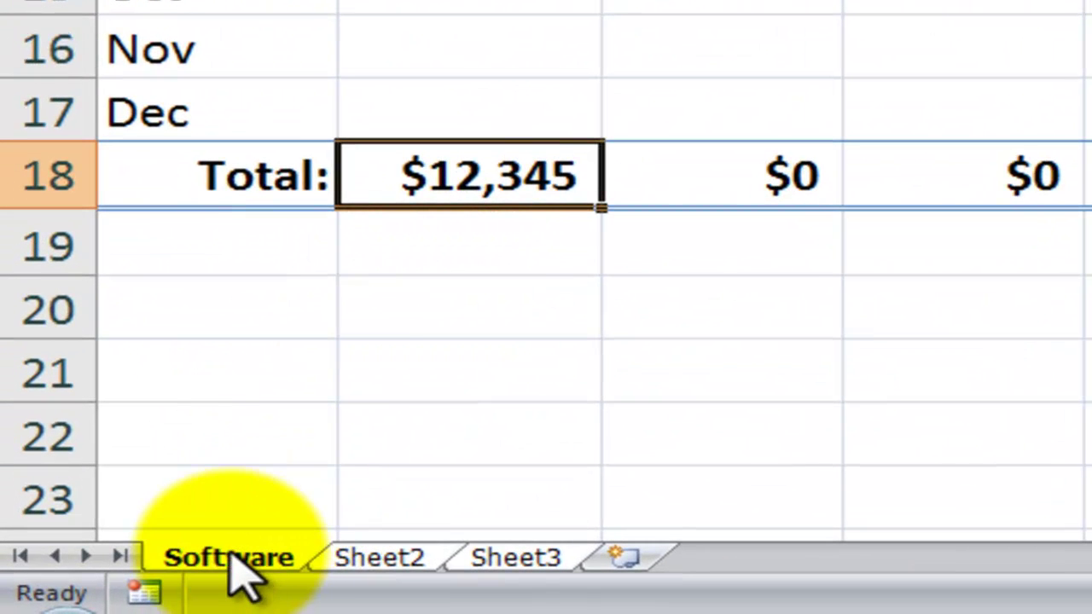
- Create a copy of the Software sheet placed before Sheet2
{"action": "right_click", "coordinate": [230, 556]}
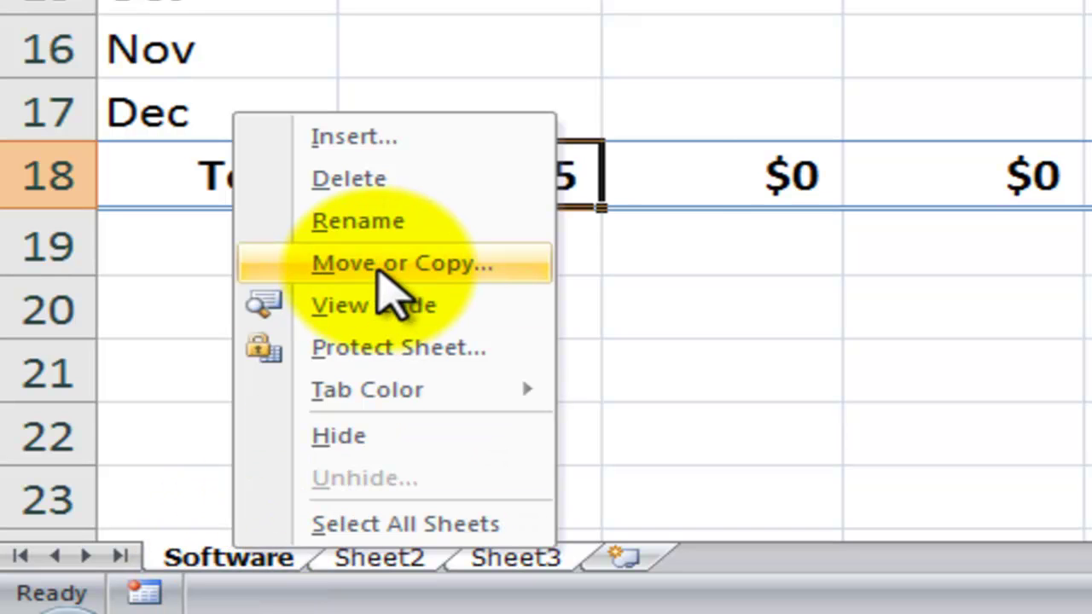
{"action": "left_click", "coordinate": [378, 266]}
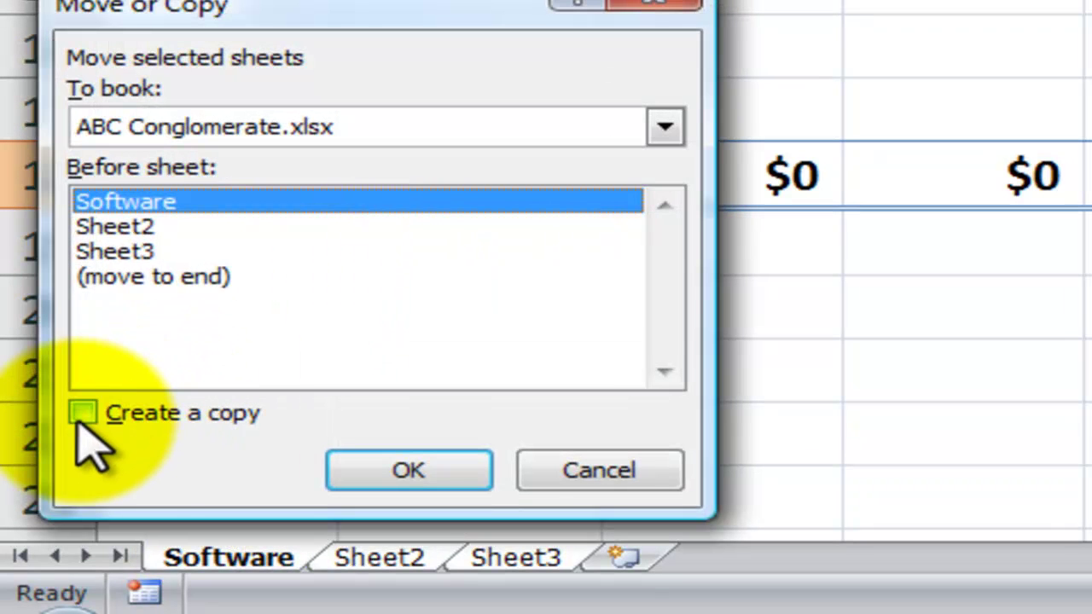
{"action": "left_click", "coordinate": [83, 414]}
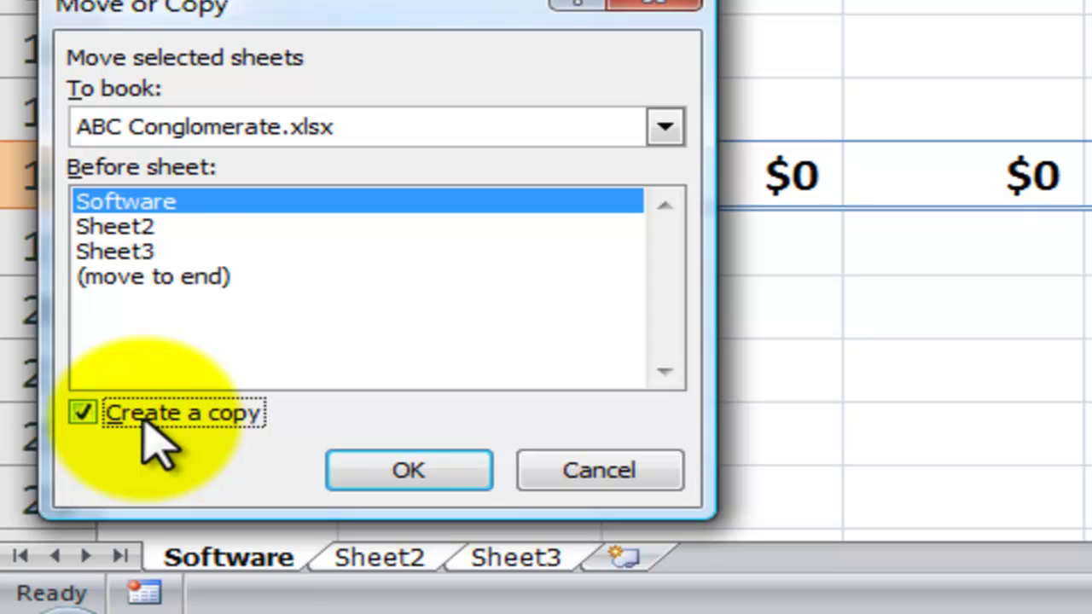
{"action": "left_click", "coordinate": [136, 226]}
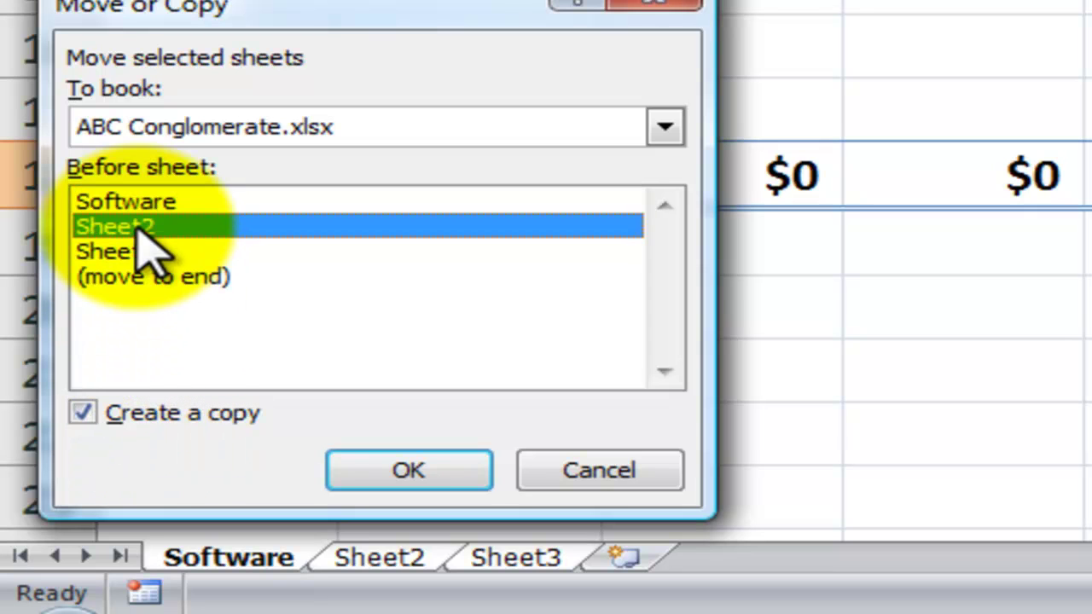
{"action": "left_click", "coordinate": [384, 474]}
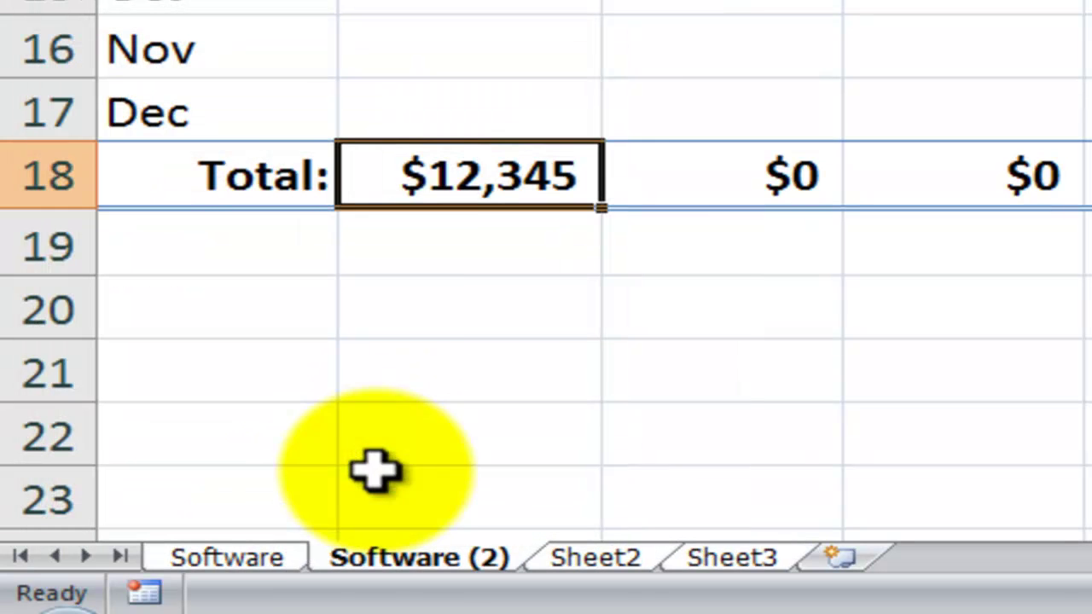
- Rename the Software (2) sheet to 'Hardware'
{"action": "double_click", "coordinate": [391, 561]}
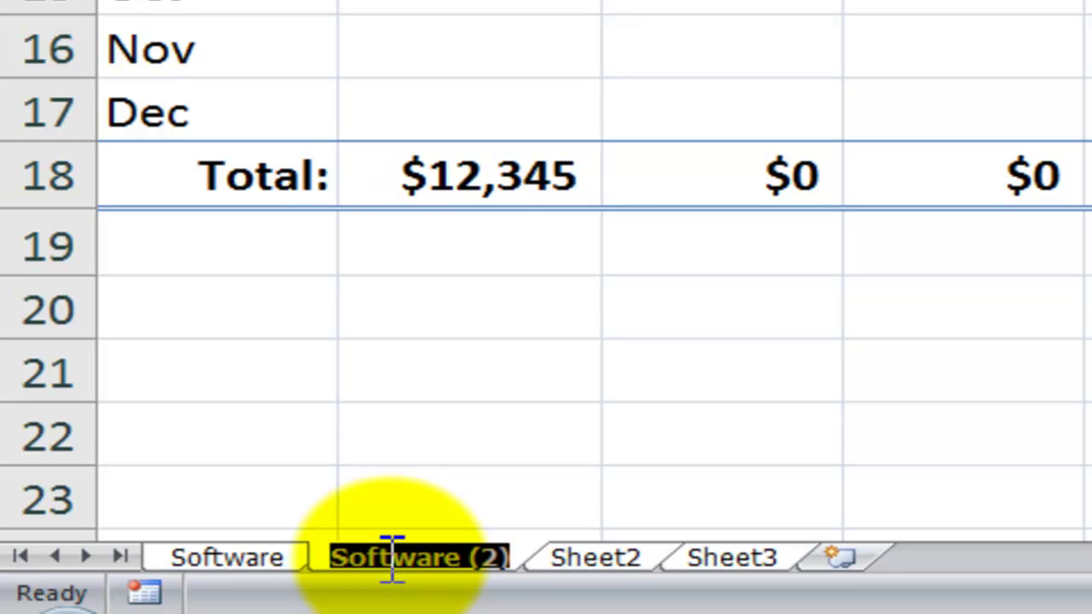
{"action": "type", "text": "Ha"}
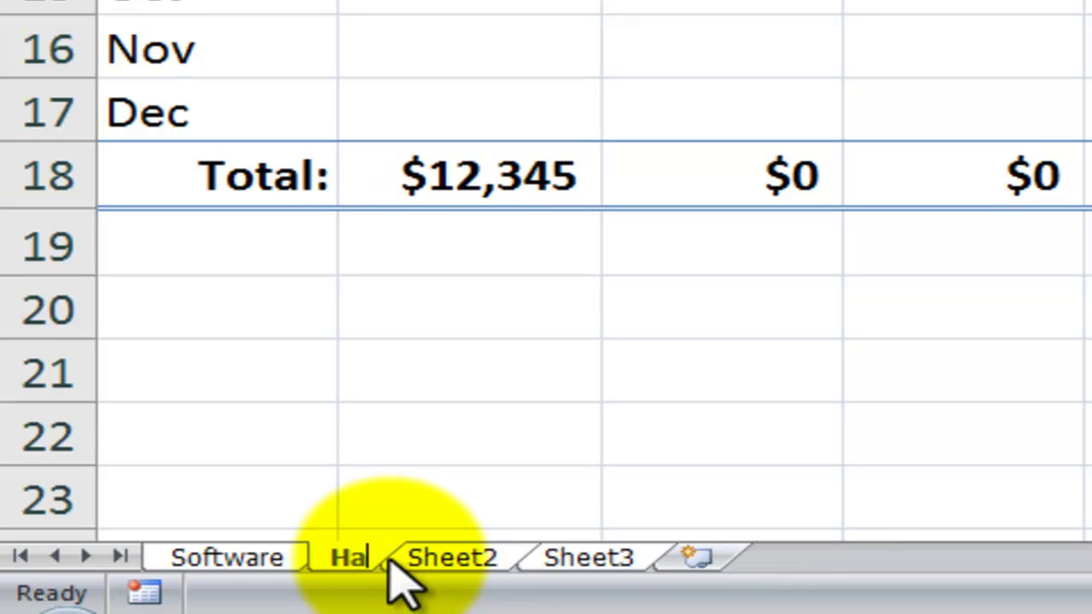
{"action": "type", "text": "rdware"}
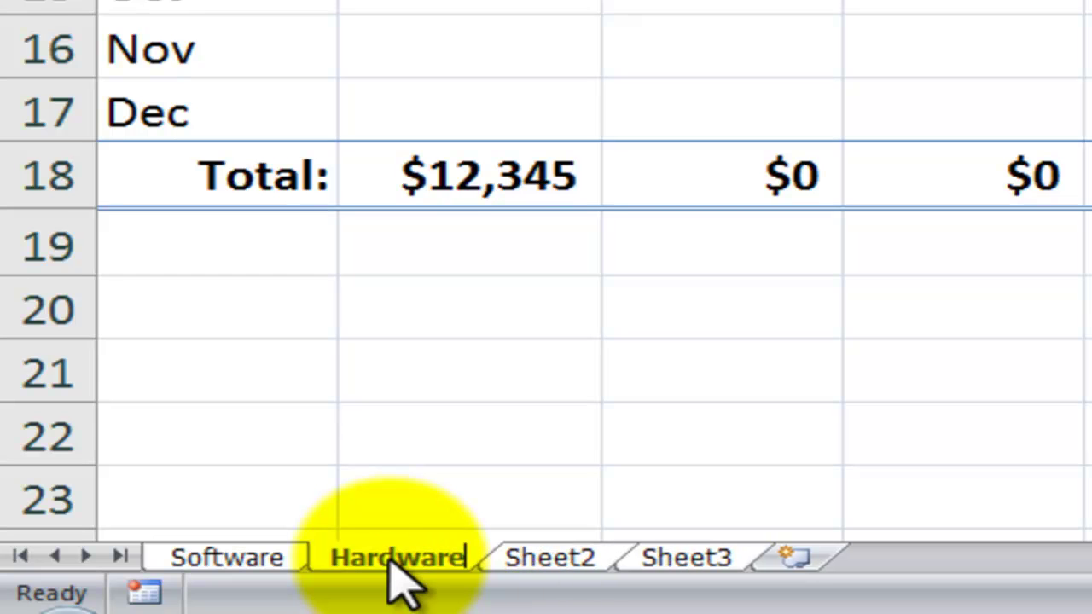
{"action": "key", "text": "Return"}
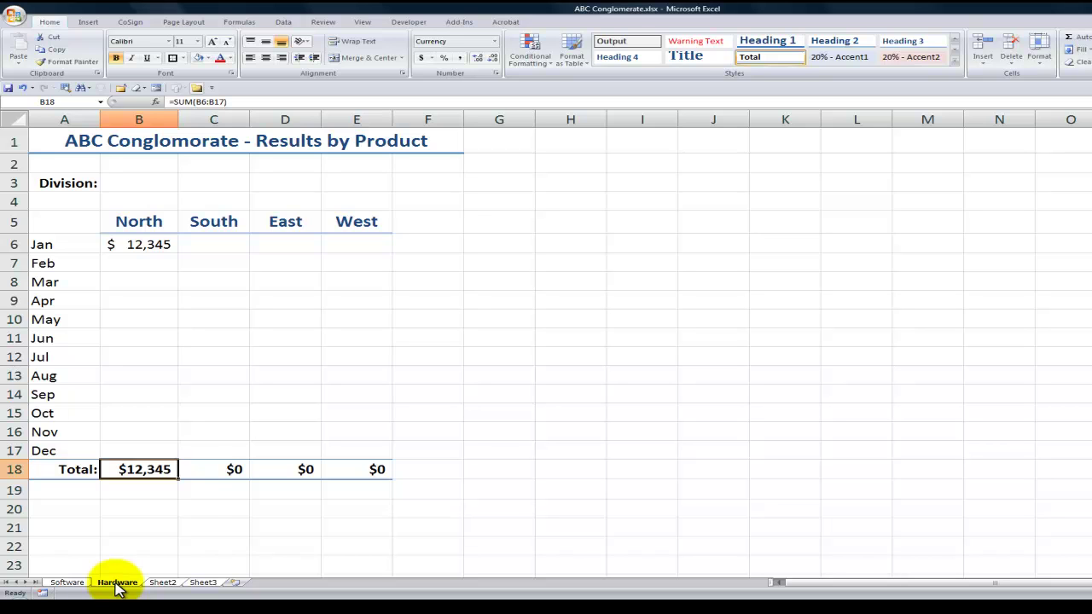
- Delete the Hardware sheet, confirming the permanent deletion
{"action": "right_click", "coordinate": [118, 585]}
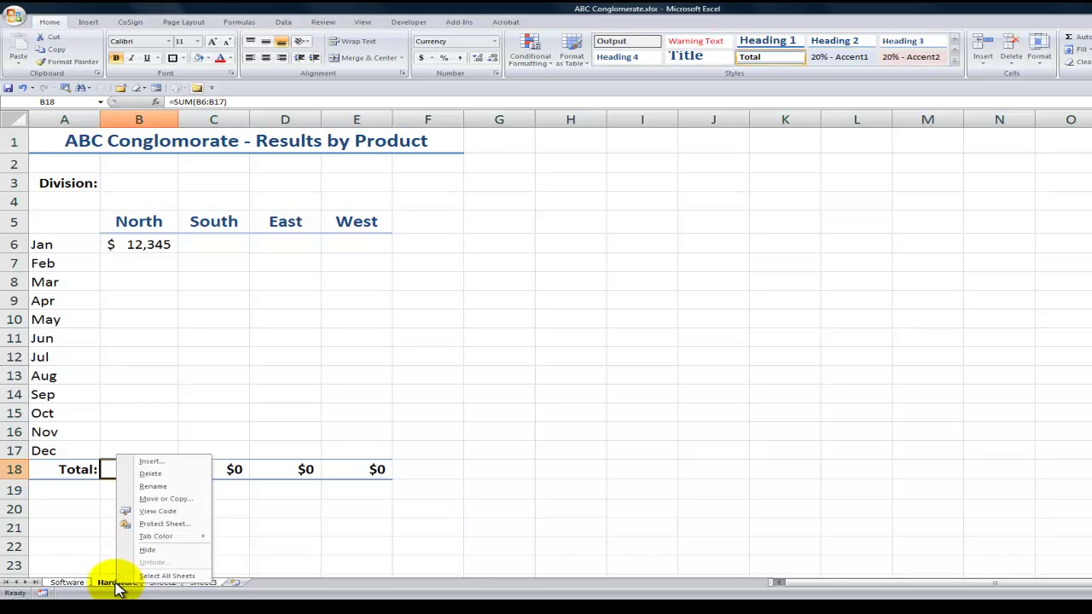
{"action": "left_click", "coordinate": [152, 474]}
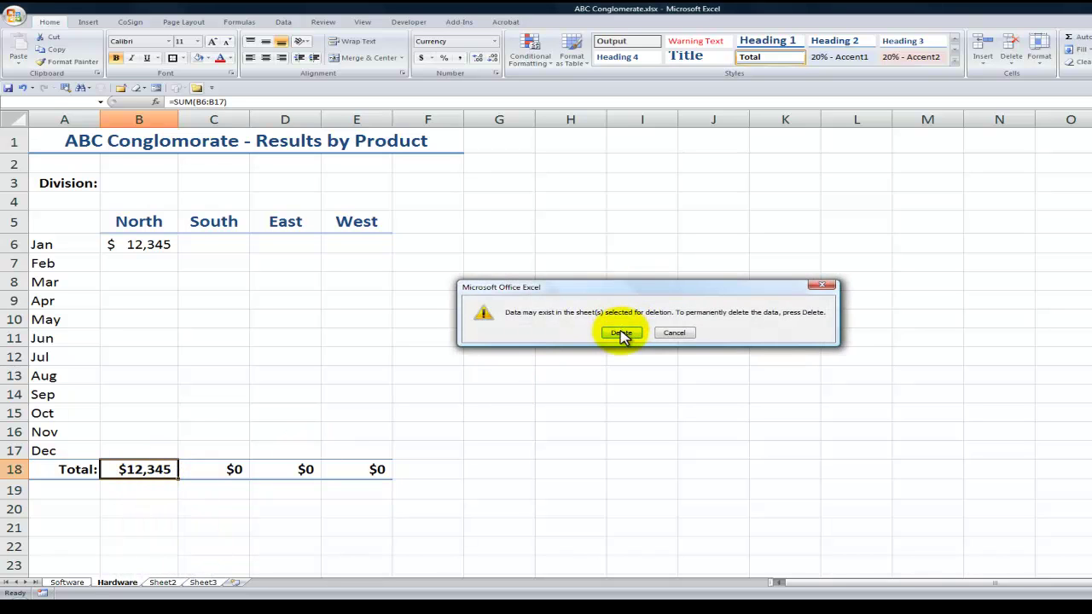
{"action": "left_click", "coordinate": [616, 332]}
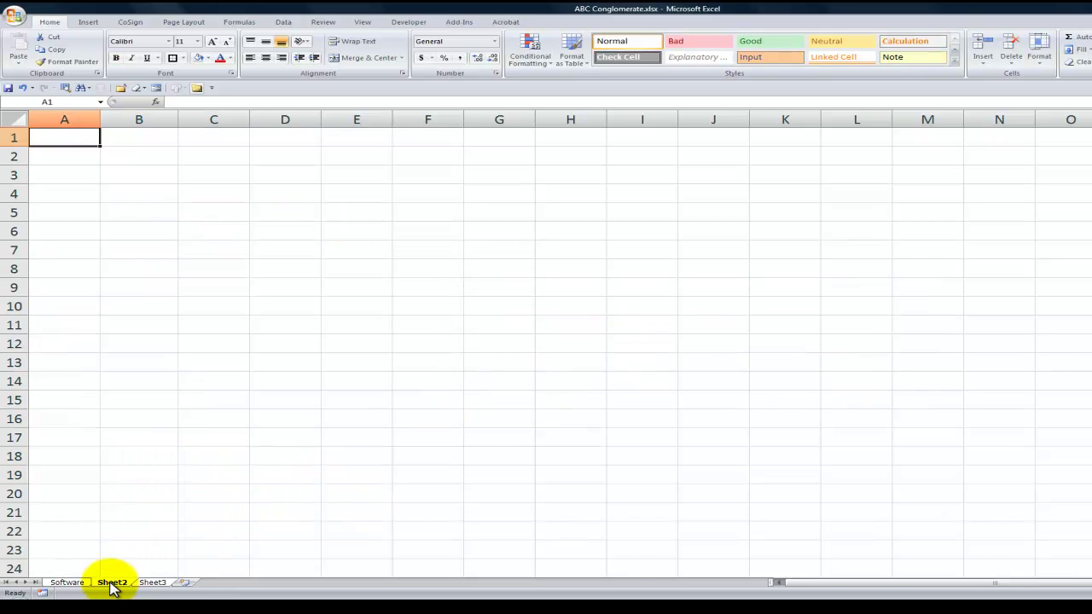
- Check Sheet3 and Sheet2, then return to the Software sheet
{"action": "left_click", "coordinate": [151, 583]}
{"action": "left_click", "coordinate": [111, 582]}
{"action": "left_click", "coordinate": [67, 583]}
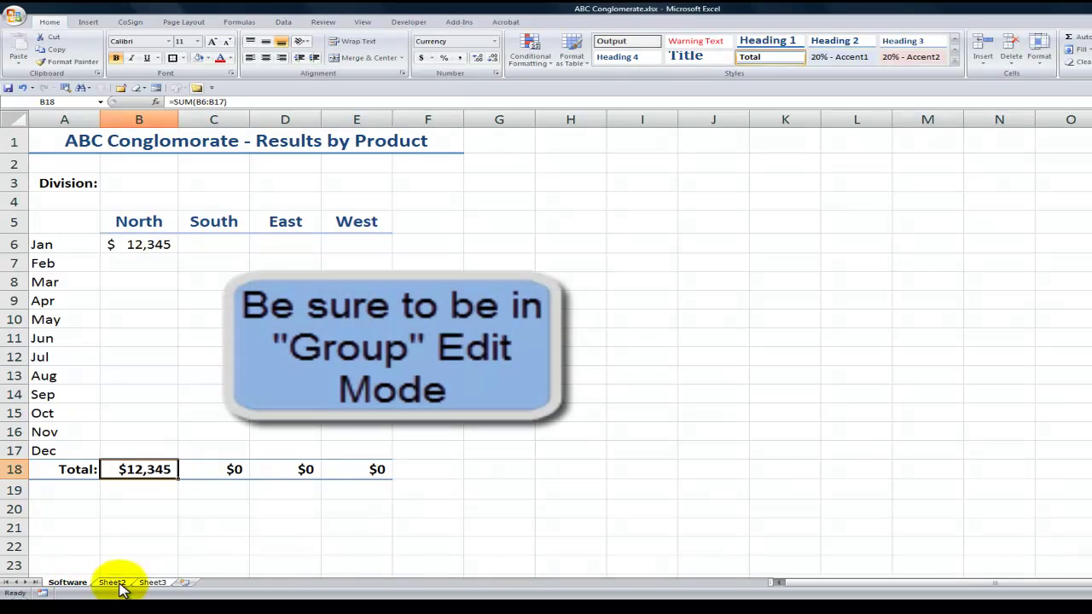
- Group Software through Sheet3 and select the results table A1:F18
{"action": "left_click", "coordinate": [156, 589], "text": "shift"}
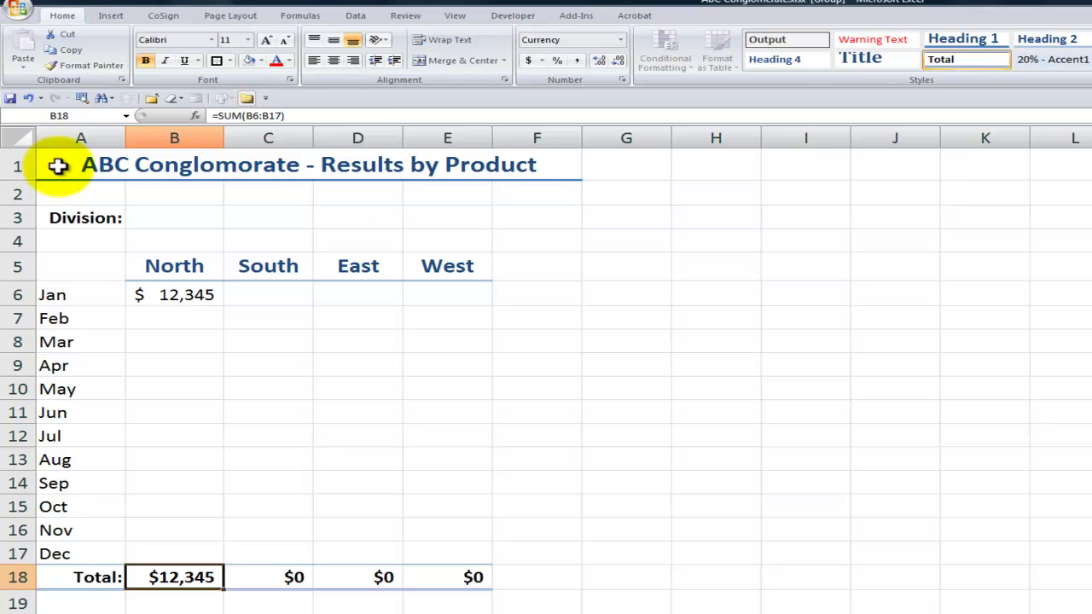
{"action": "left_click", "coordinate": [58, 166]}
{"action": "key", "text": "shift+Right"}
{"action": "key", "text": "shift+Right"}
{"action": "key", "text": "shift+Right"}
{"action": "key", "text": "shift+Right"}
{"action": "key", "text": "shift+Right"}
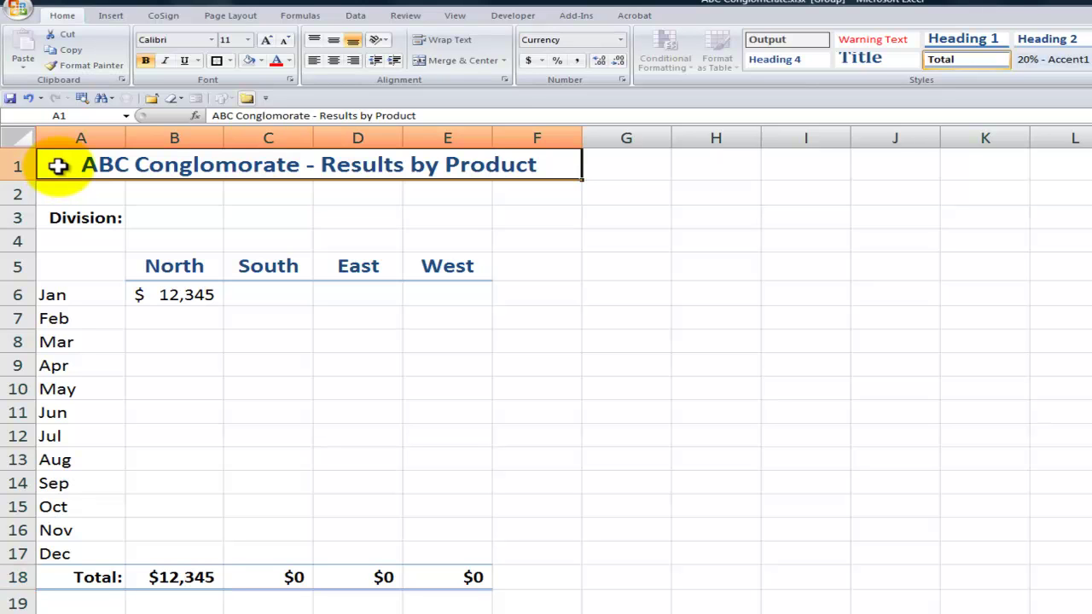
{"action": "key", "text": "alt+h"}
{"action": "key", "text": "m"}
{"action": "key", "text": "c"}
{"action": "left_click_drag", "start_coordinate": [482, 177], "coordinate": [545, 579]}
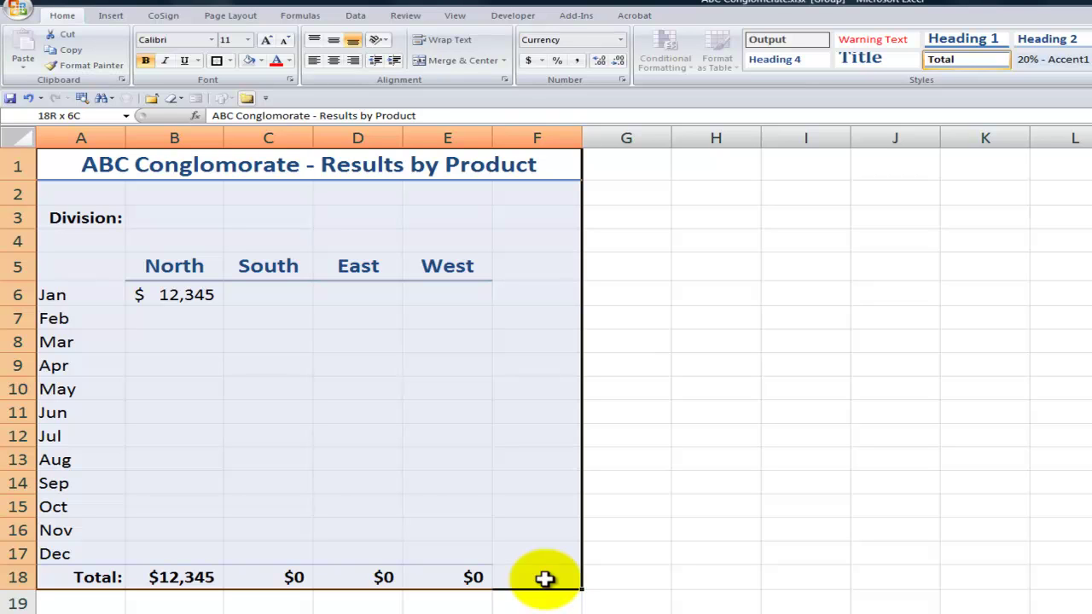
{"action": "left_click_drag", "start_coordinate": [544, 579], "coordinate": [544, 579]}
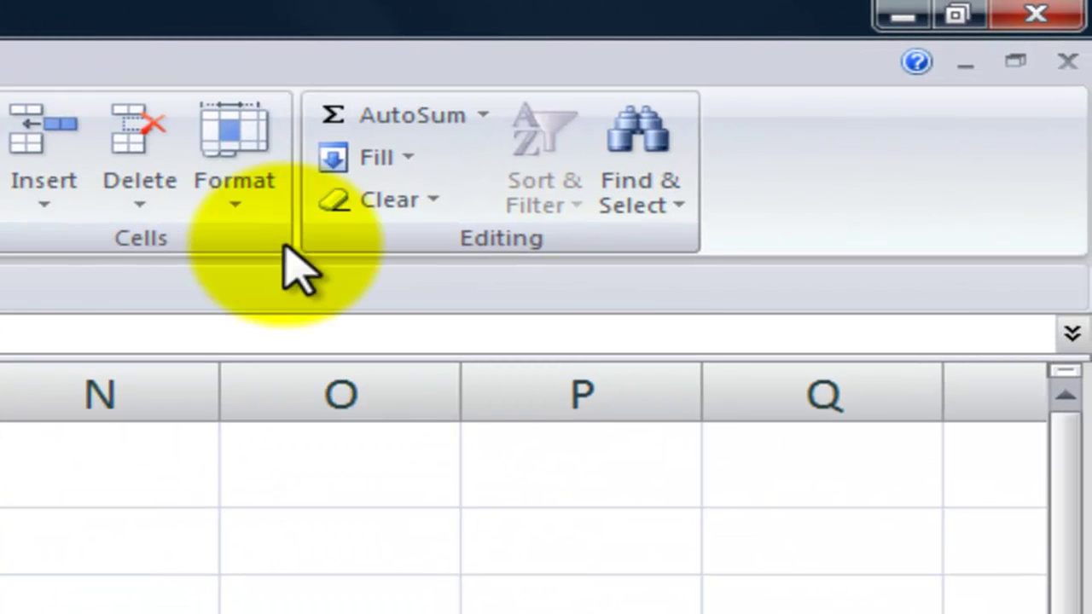
- Fill the table across the grouped worksheets with the All option, covering contents and formats
{"action": "left_click", "coordinate": [408, 156]}
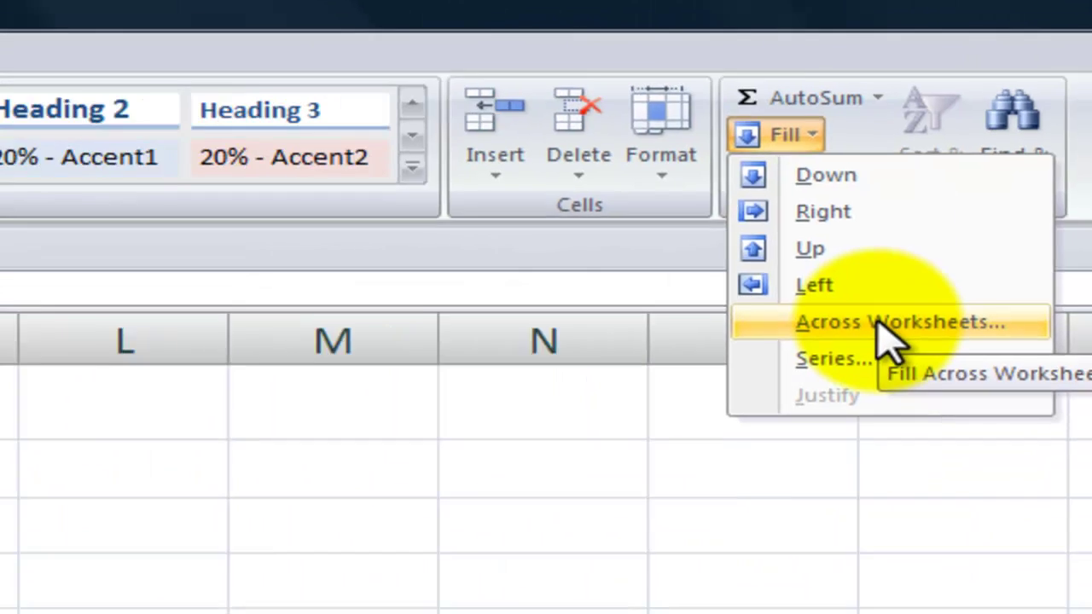
{"action": "left_click", "coordinate": [483, 372]}
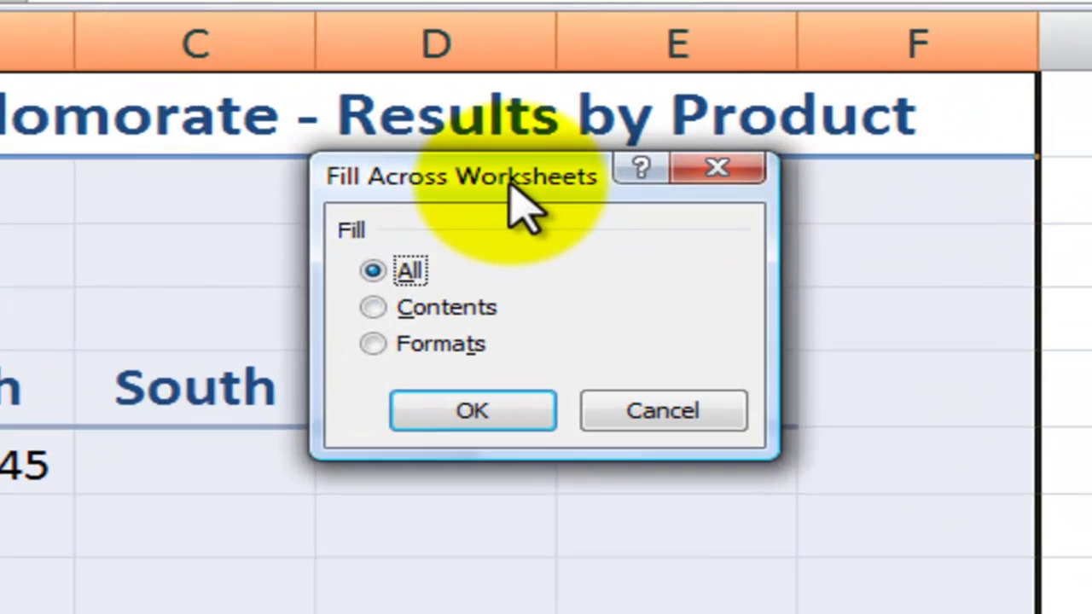
{"action": "left_click", "coordinate": [380, 307]}
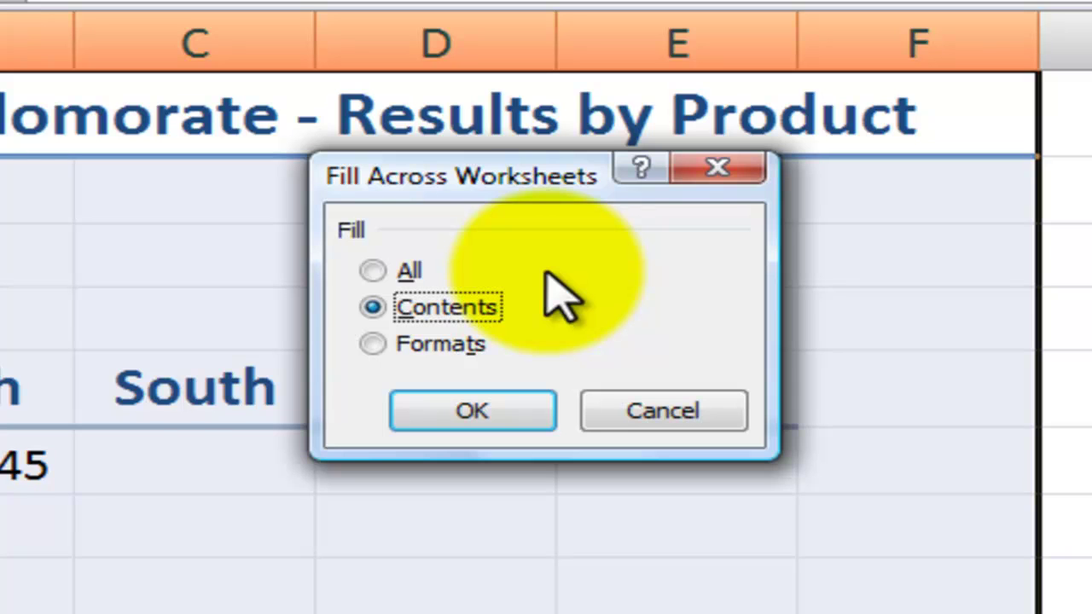
{"action": "left_click", "coordinate": [373, 344]}
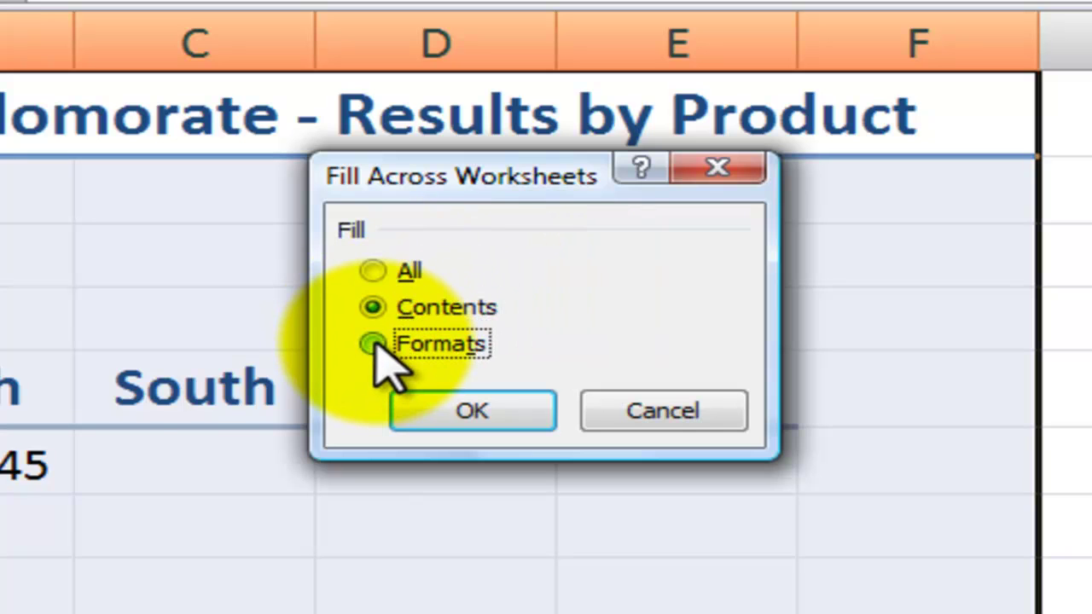
{"action": "left_click", "coordinate": [375, 270]}
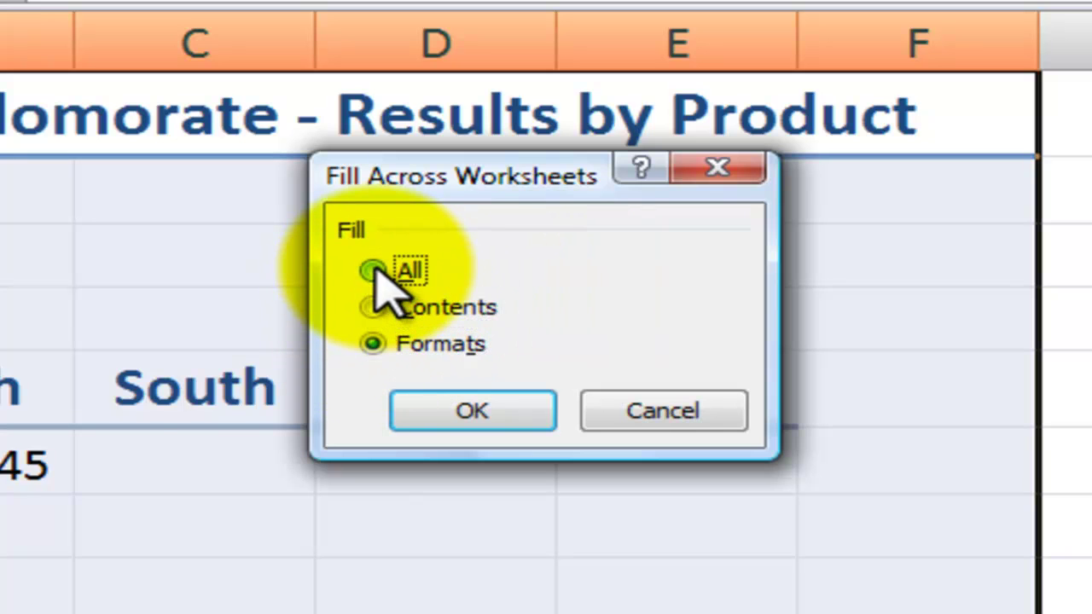
{"action": "left_click", "coordinate": [460, 414]}
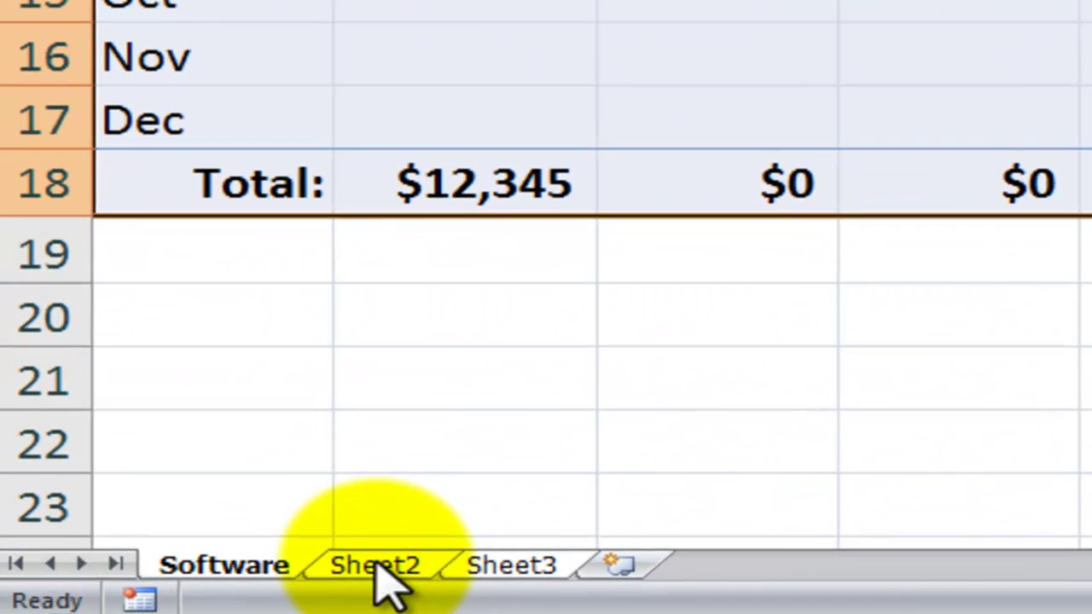
- Ungroup the sheets and check the copied table on Sheet3
{"action": "right_click", "coordinate": [378, 568]}
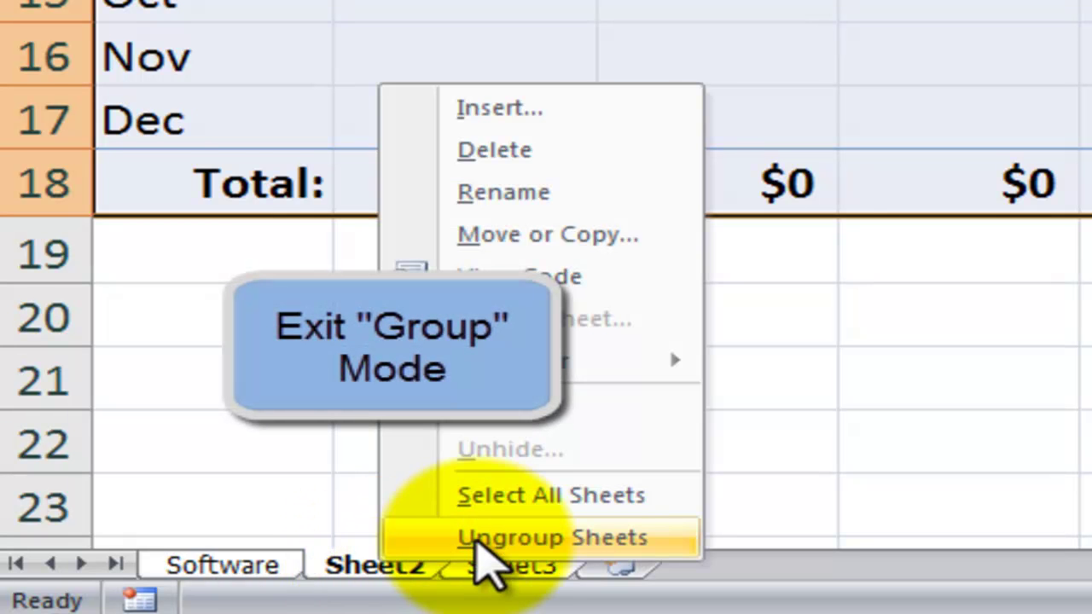
{"action": "left_click", "coordinate": [471, 537]}
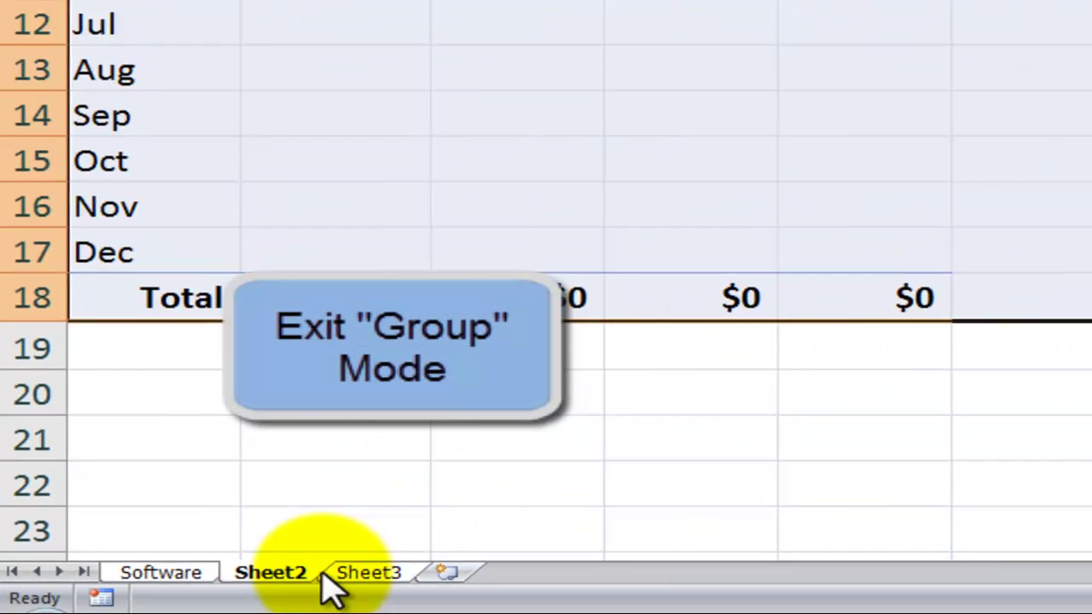
{"action": "left_click", "coordinate": [499, 565]}
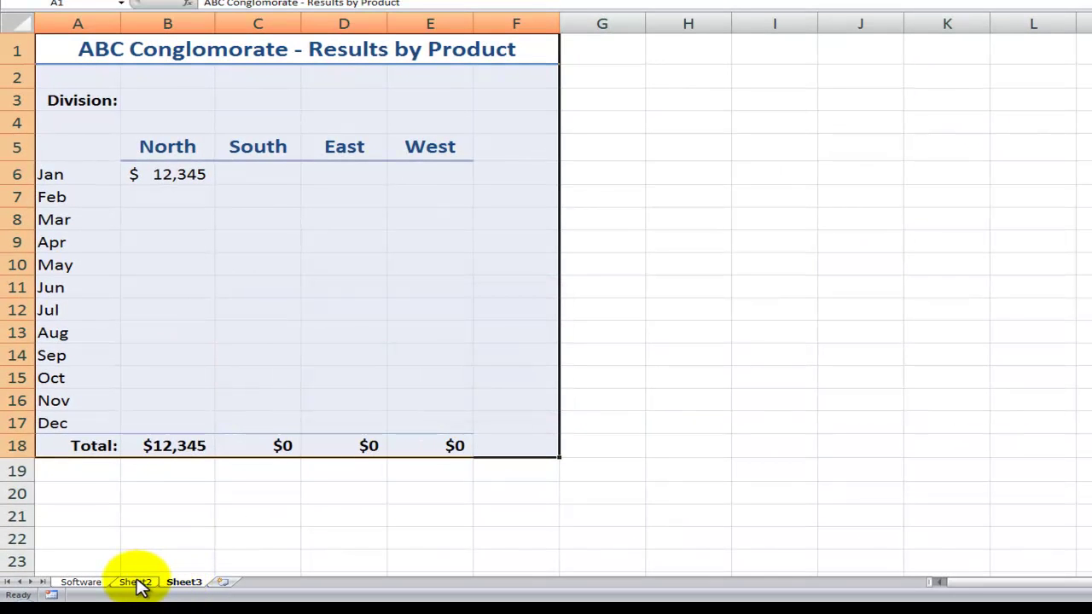
- Check Sheet2, return to the Software sheet, and select cell A20 below the table
{"action": "left_click", "coordinate": [137, 583]}
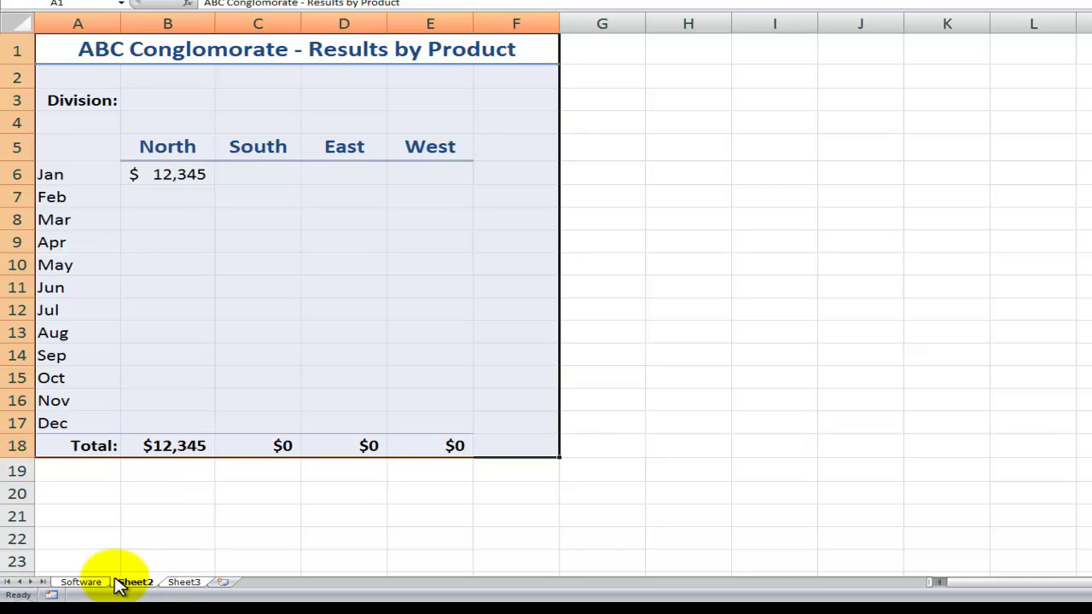
{"action": "left_click", "coordinate": [96, 585]}
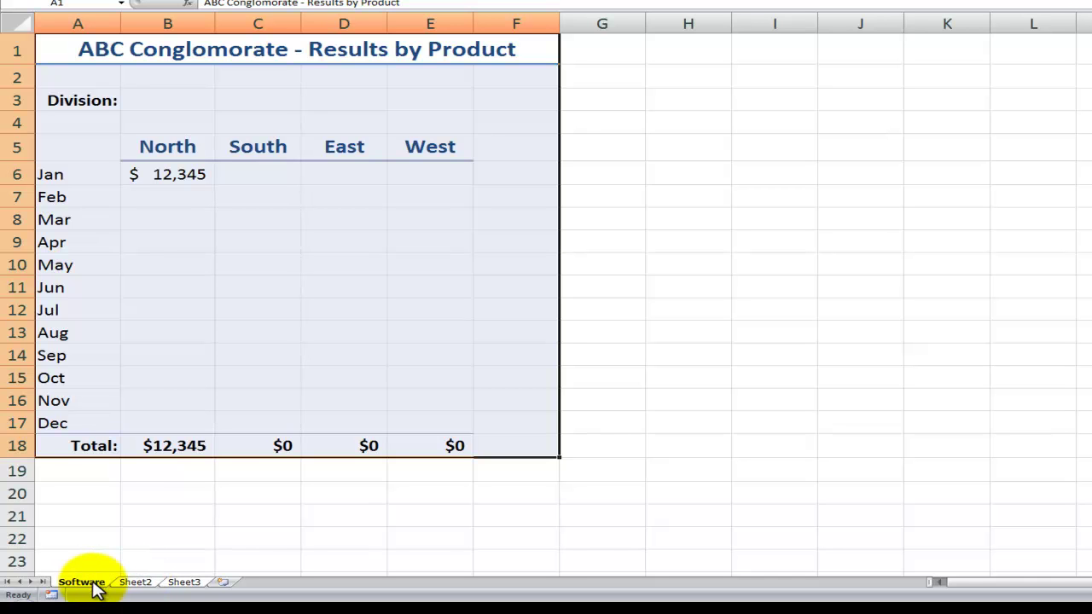
{"action": "left_click", "coordinate": [93, 470]}
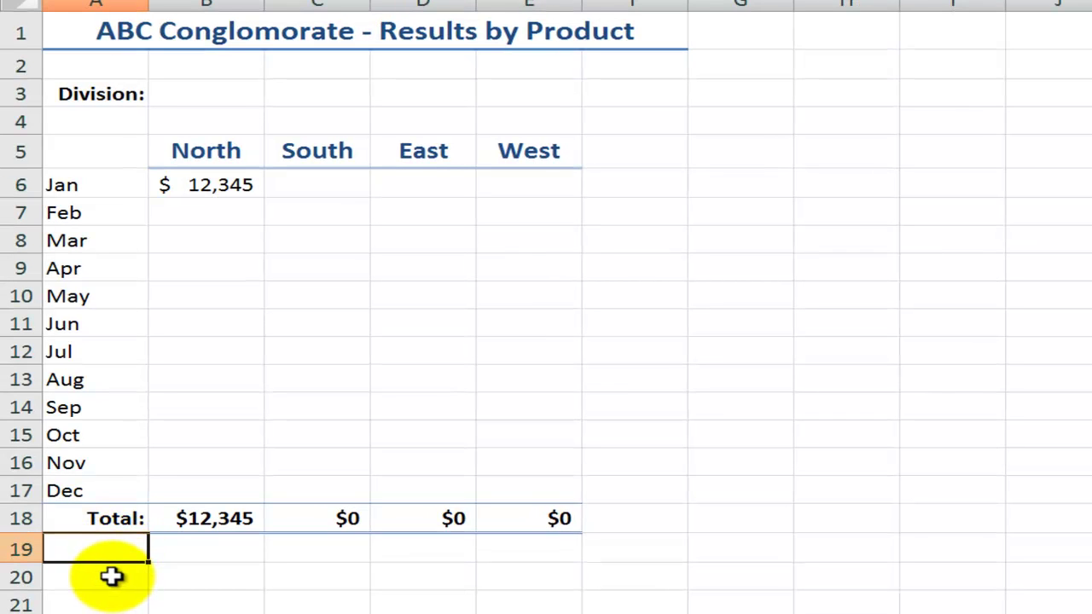
{"action": "left_click", "coordinate": [112, 576]}
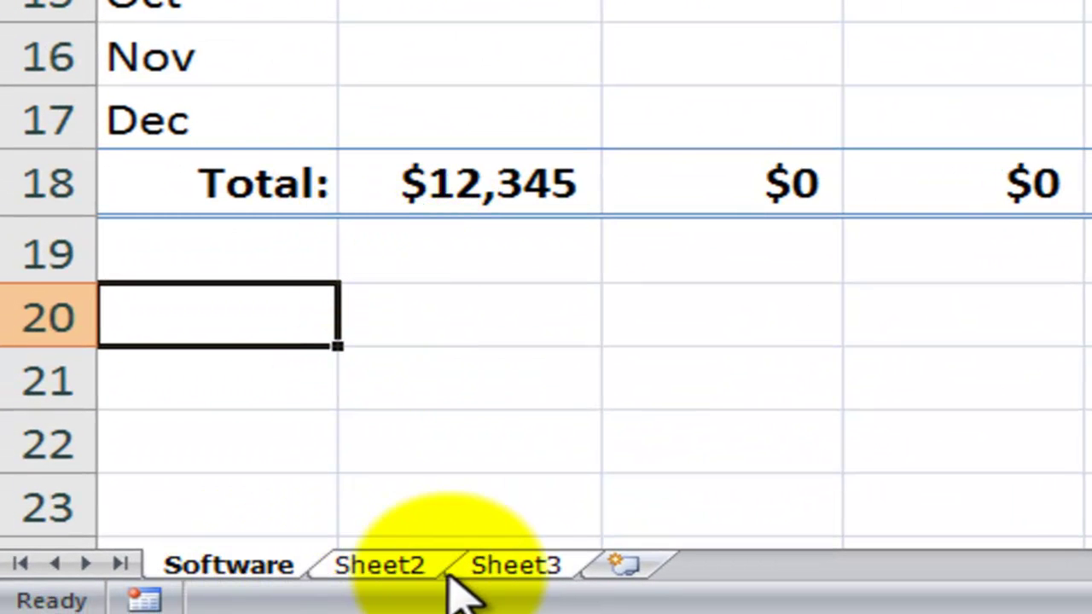
- Regroup the sheets through Sheet3 and enter 'High Sale' in A20 and 'Low Sale' in A21
{"action": "left_click", "coordinate": [516, 566], "text": "shift"}
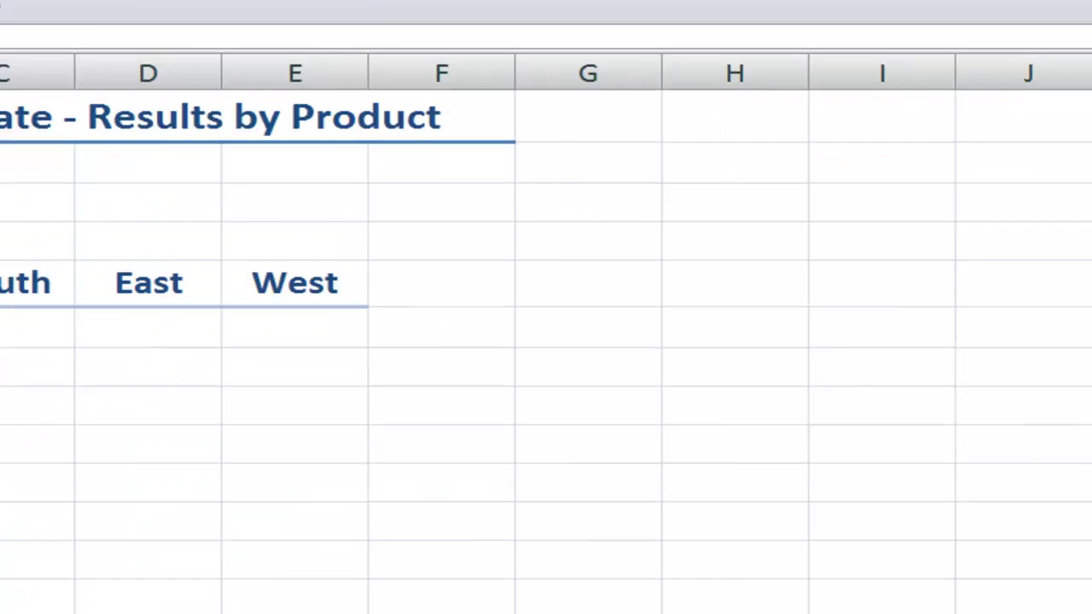
{"action": "double_click", "coordinate": [104, 529]}
{"action": "type", "text": "High"}
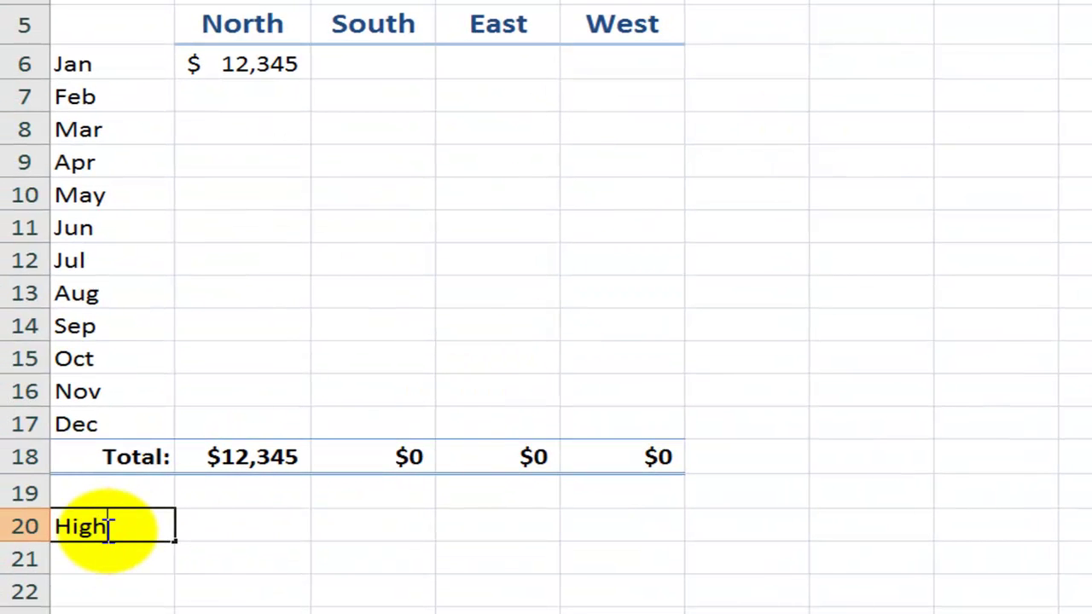
{"action": "type", "text": " Sale"}
{"action": "key", "text": "Tab"}
{"action": "key", "text": "Return"}
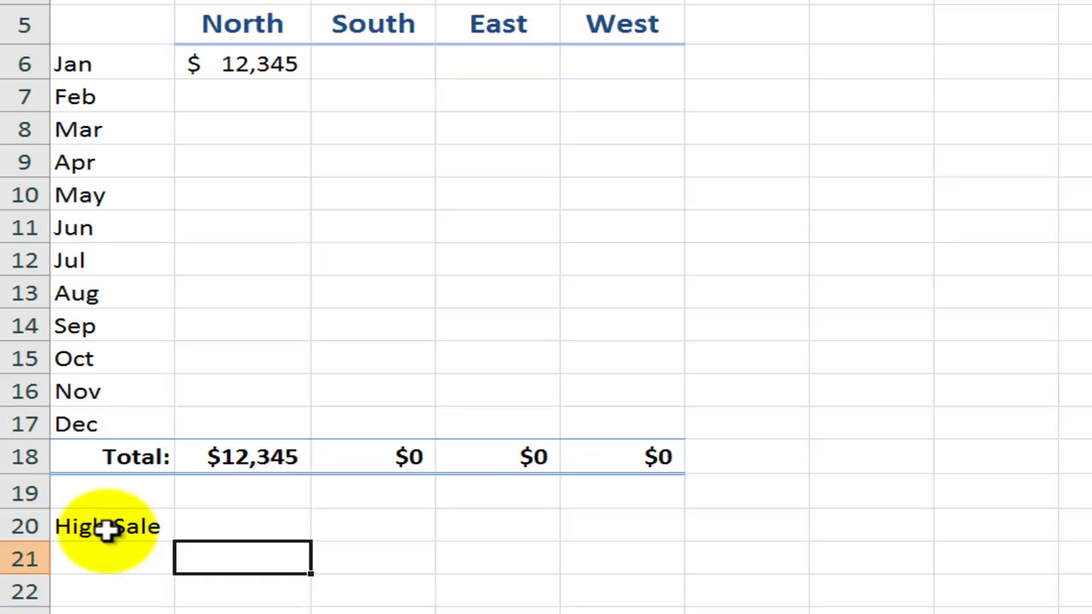
{"action": "type", "text": "Low "}
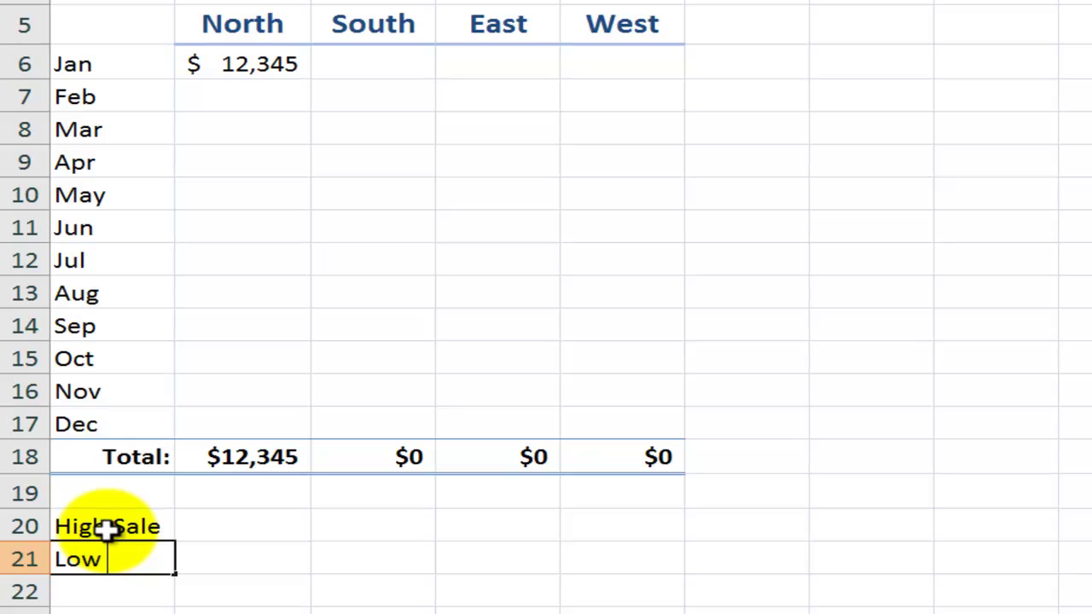
{"action": "type", "text": "Sale"}
{"action": "key", "text": "Tab"}
{"action": "key", "text": "Up"}
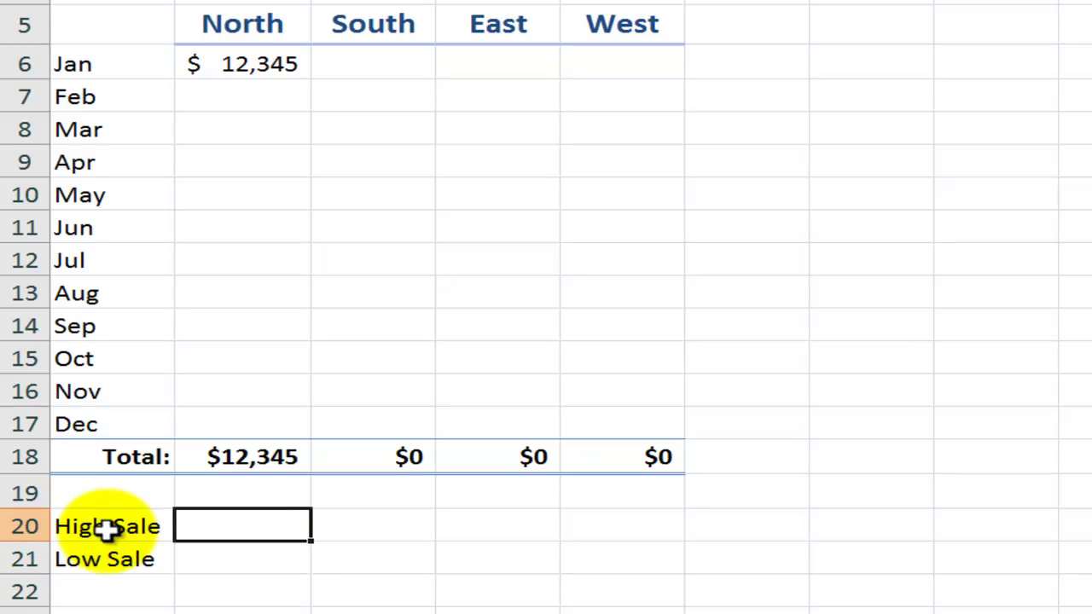
- Enter =MAX(B6:B17) in B20 for North's high sale
{"action": "type", "text": "=mas"}
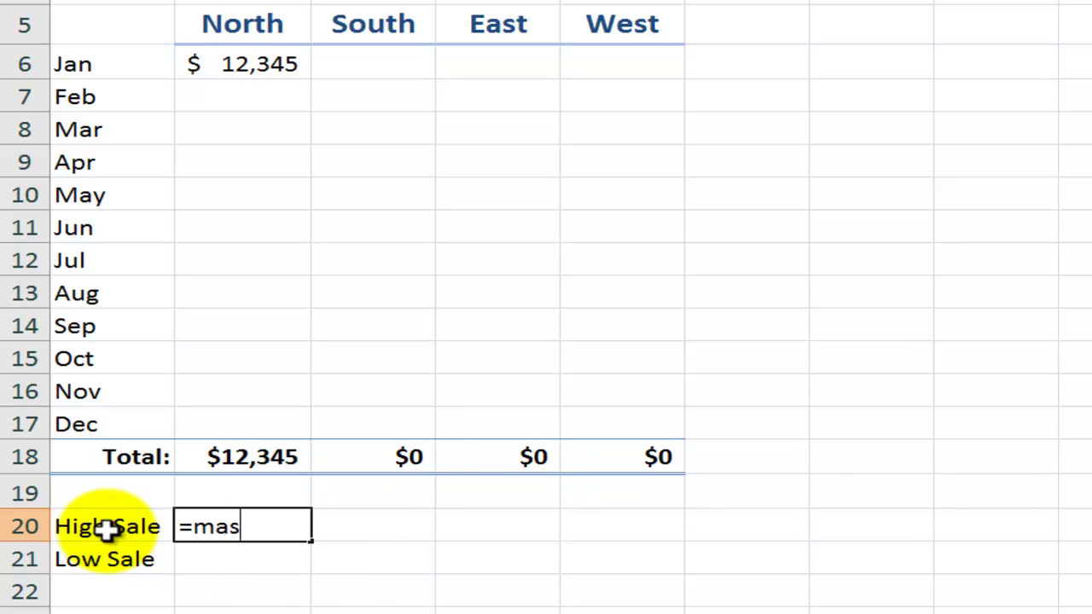
{"action": "key", "text": "BackSpace"}
{"action": "type", "text": "x"}
{"action": "key", "text": "Tab"}
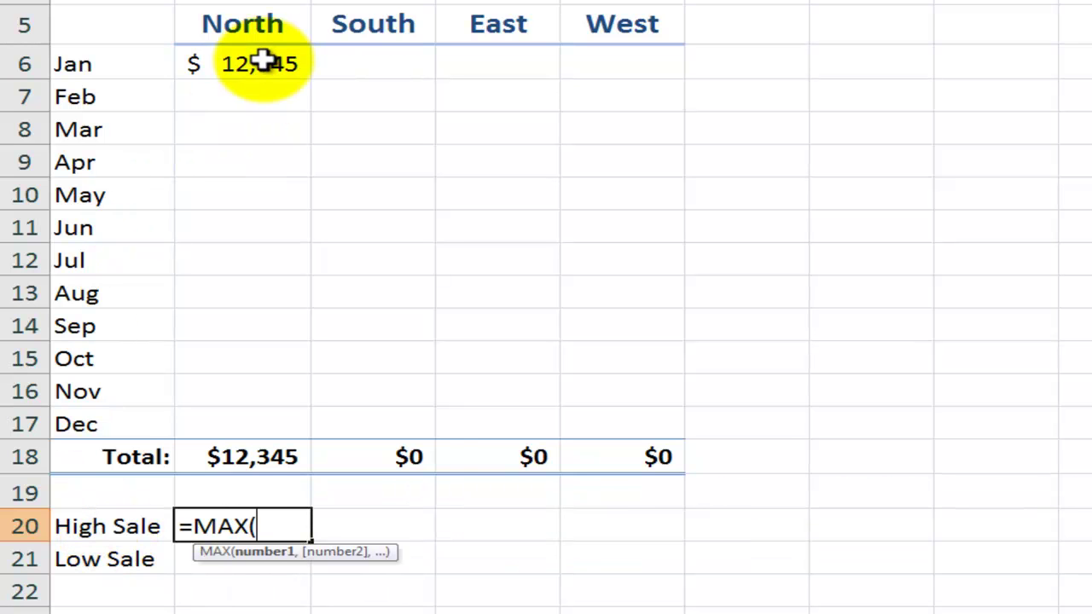
{"action": "left_click_drag", "start_coordinate": [256, 62], "coordinate": [247, 423]}
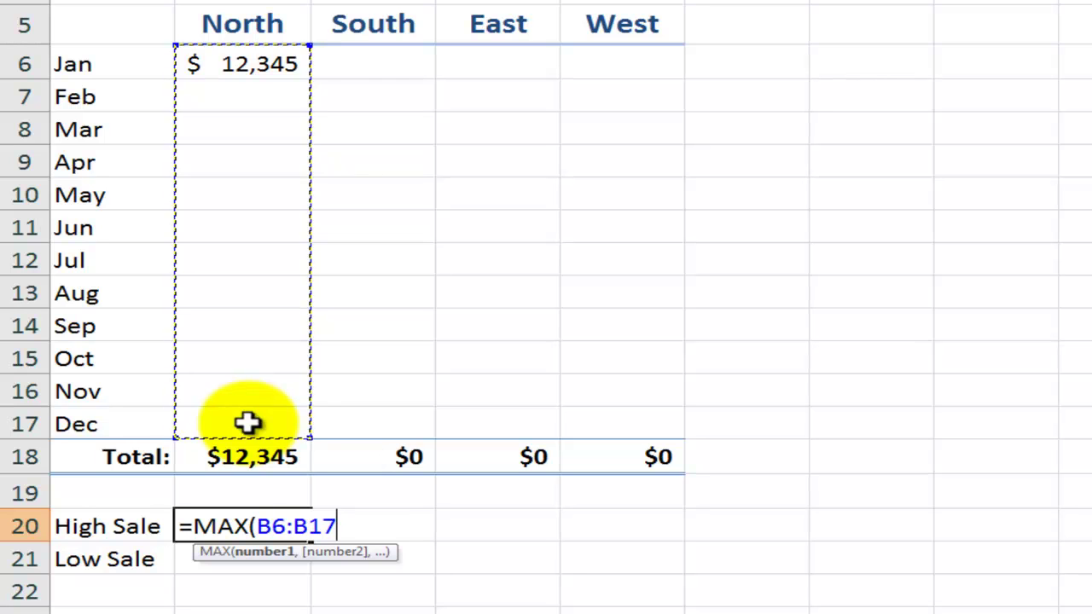
{"action": "type", "text": ")"}
{"action": "key", "text": "ctrl+Return"}
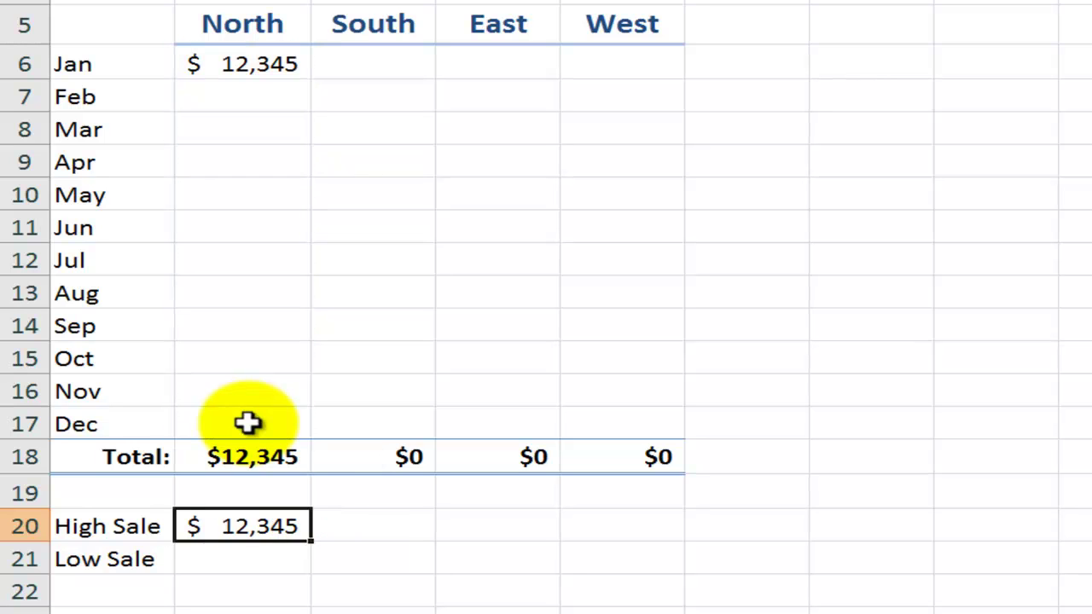
- Enter =MIN(B6:B17) in B21, then fill both formulas across to the other regions
{"action": "left_click", "coordinate": [232, 561]}
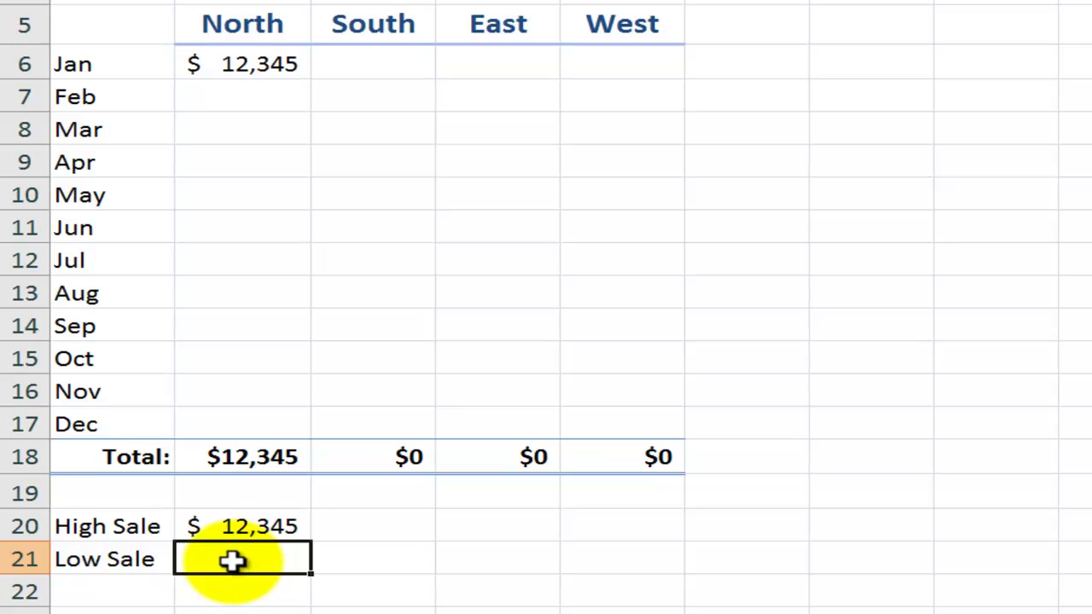
{"action": "type", "text": "=MIN"}
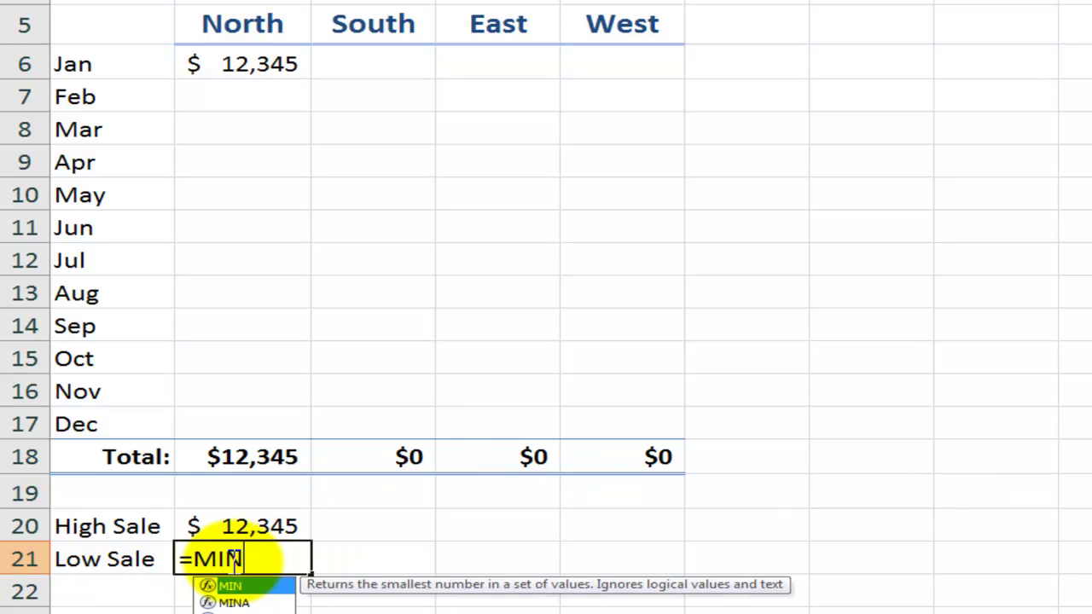
{"action": "type", "text": "("}
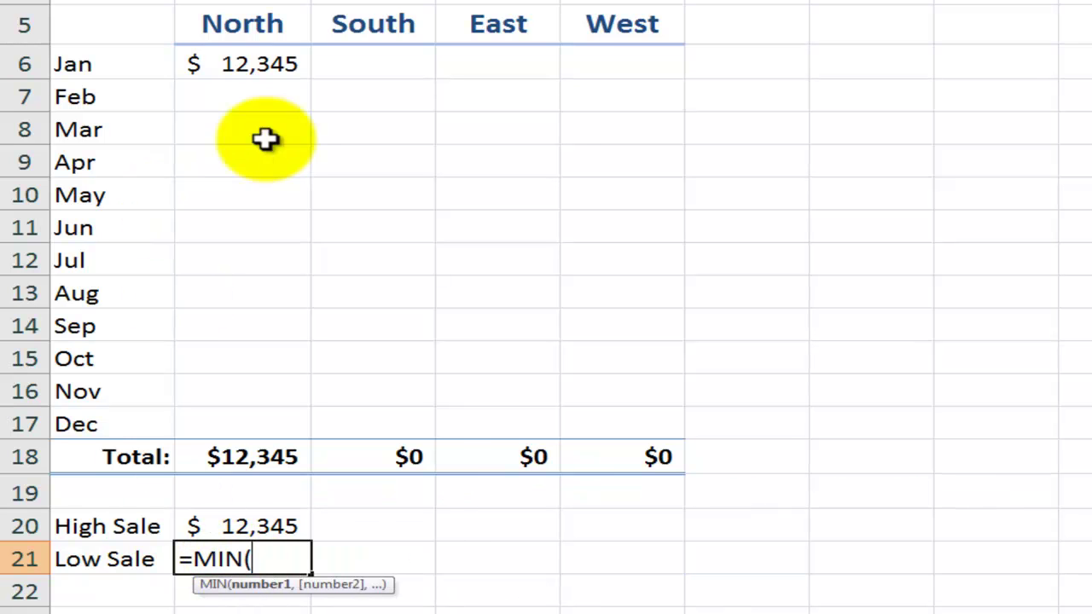
{"action": "left_click_drag", "start_coordinate": [281, 68], "coordinate": [263, 429]}
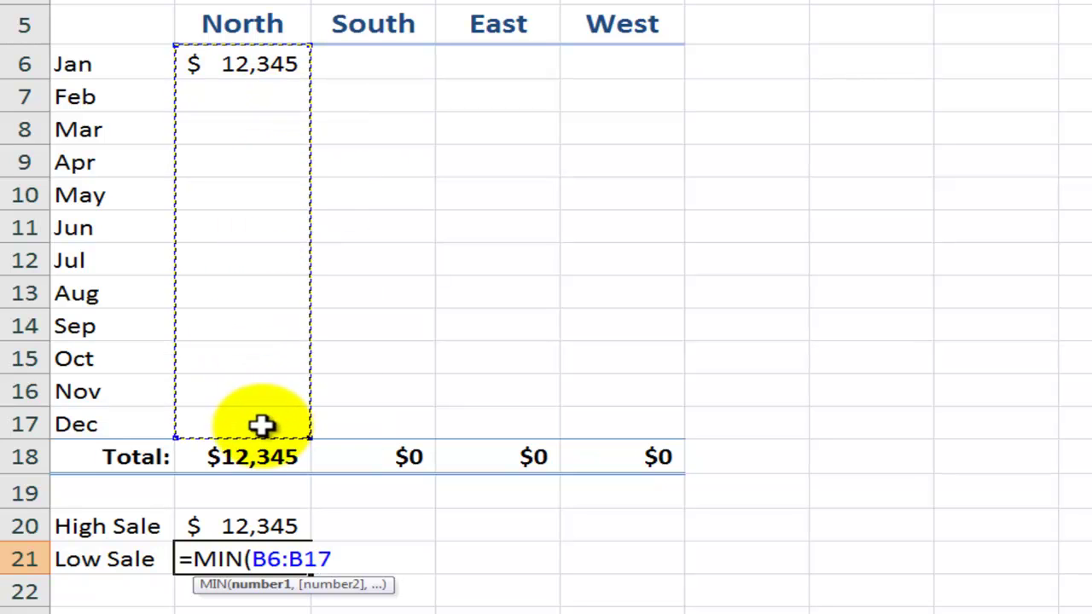
{"action": "type", "text": ")"}
{"action": "key", "text": "ctrl+Return"}
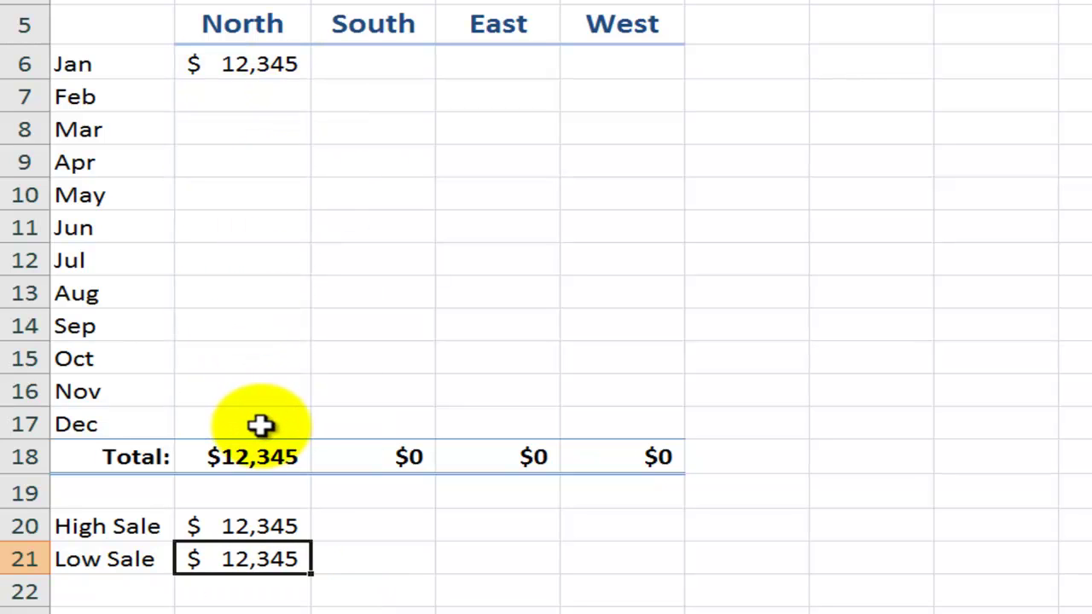
{"action": "left_click_drag", "start_coordinate": [256, 514], "coordinate": [256, 555]}
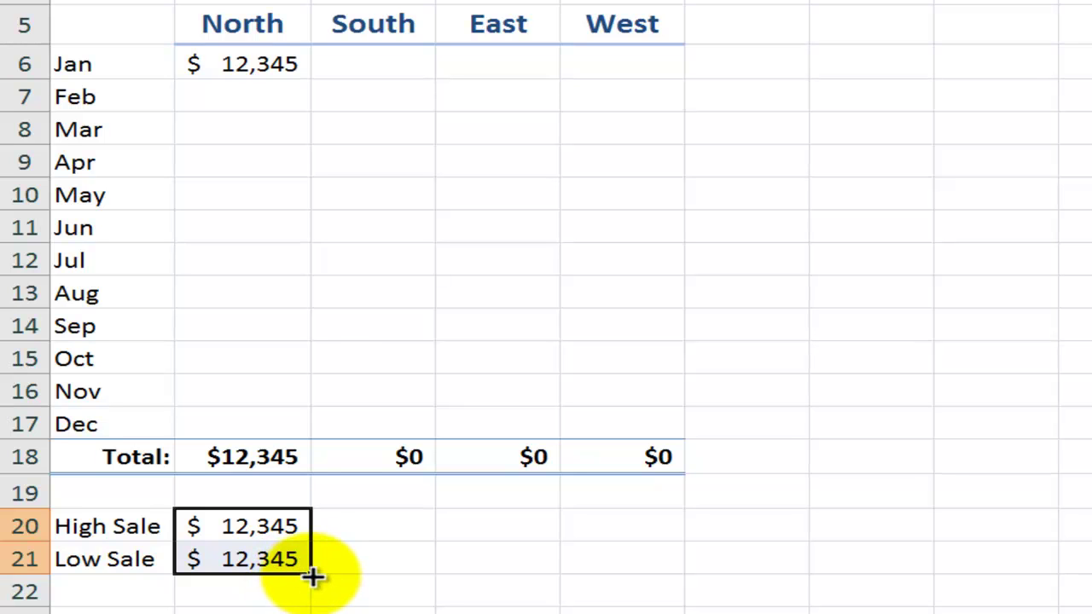
{"action": "left_click_drag", "start_coordinate": [312, 574], "coordinate": [628, 565]}
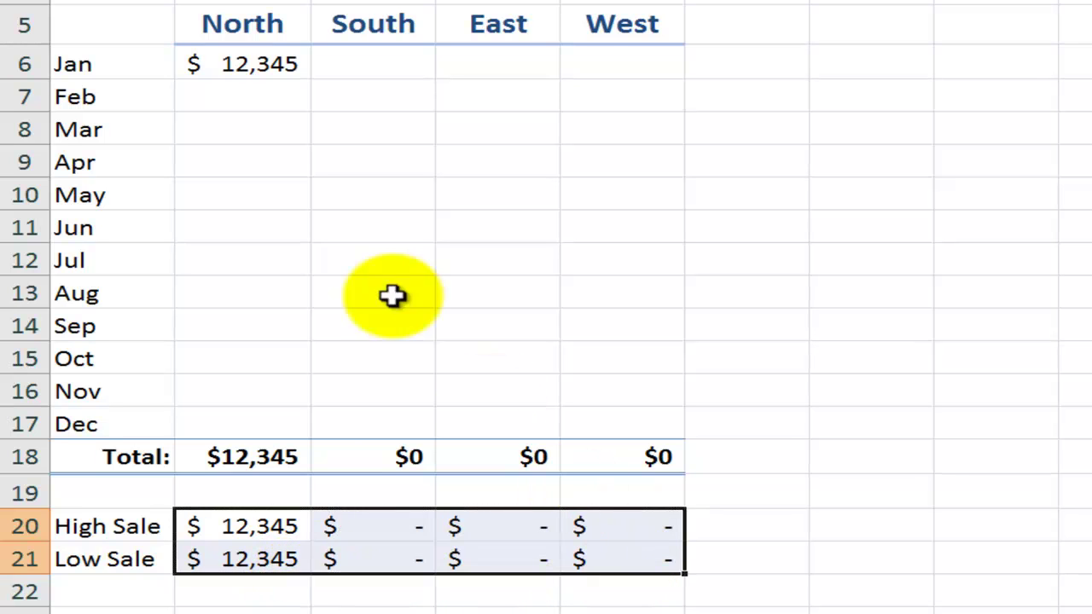
- Enter North's Feb sales 567890 and Mar sales 254, then check the High and Low Sale results
{"action": "left_click", "coordinate": [245, 99]}
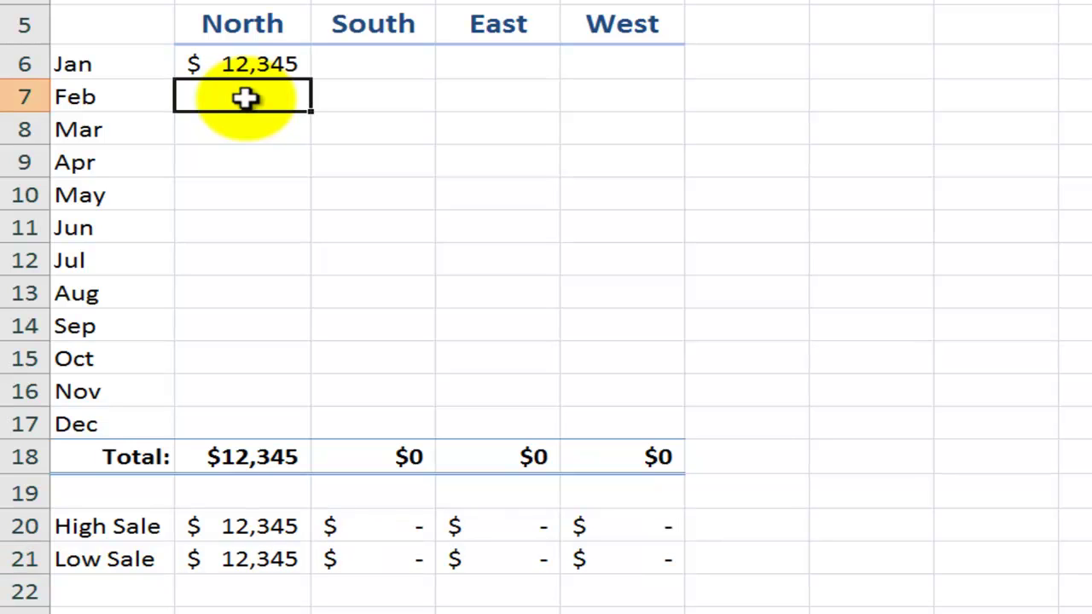
{"action": "type", "text": "567890"}
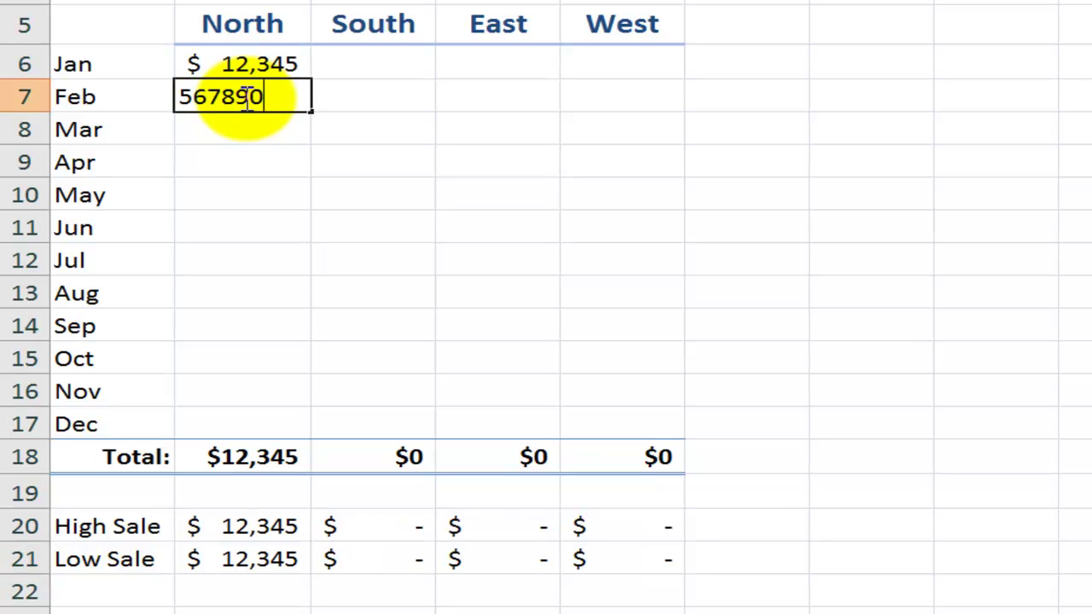
{"action": "key", "text": "Return"}
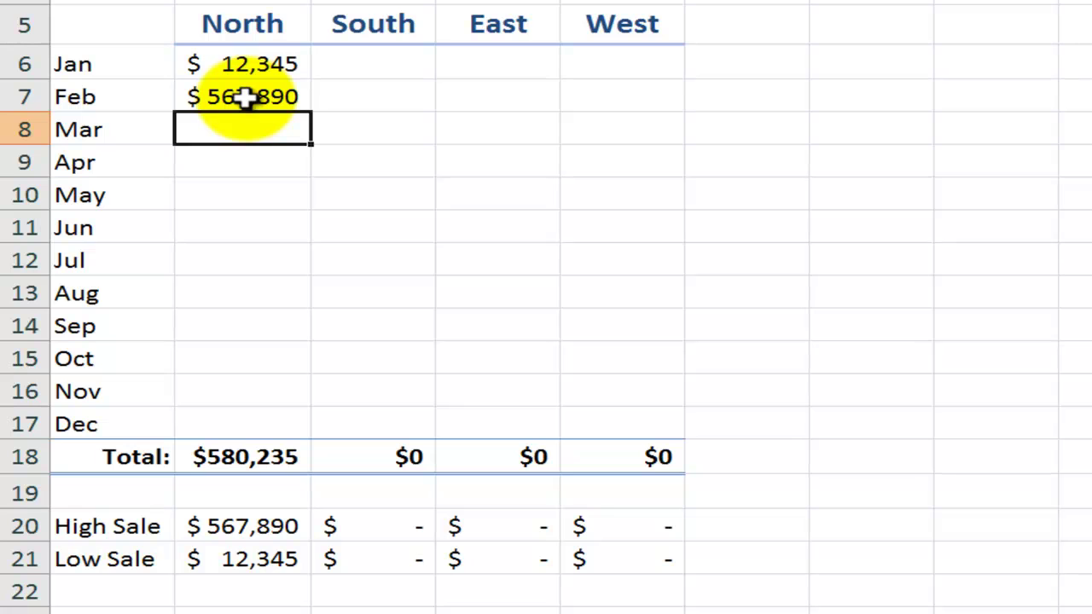
{"action": "type", "text": "254"}
{"action": "key", "text": "Return"}
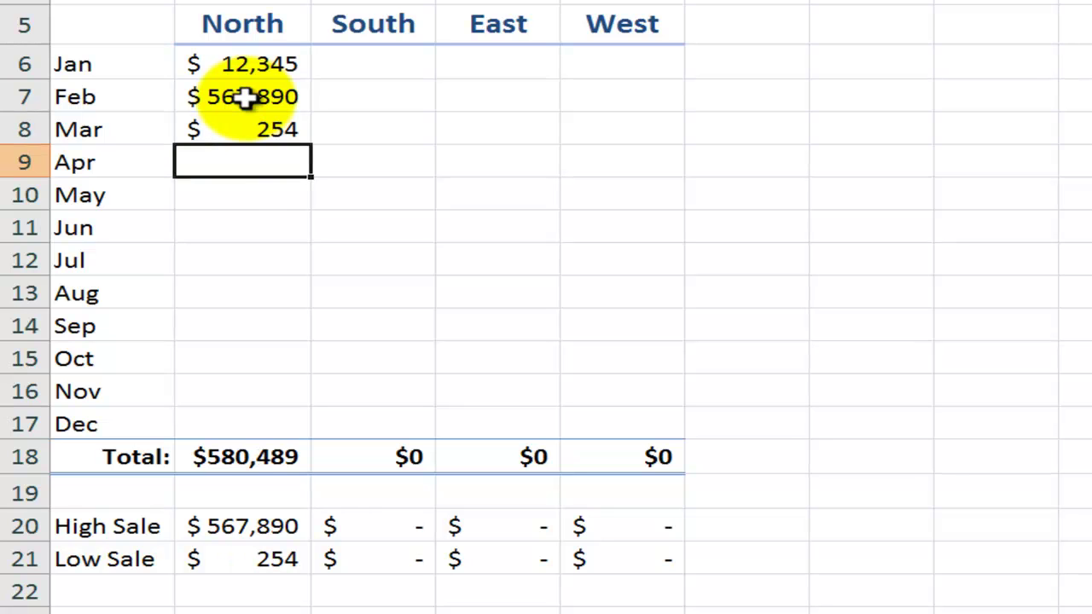
{"action": "left_click", "coordinate": [277, 526]}
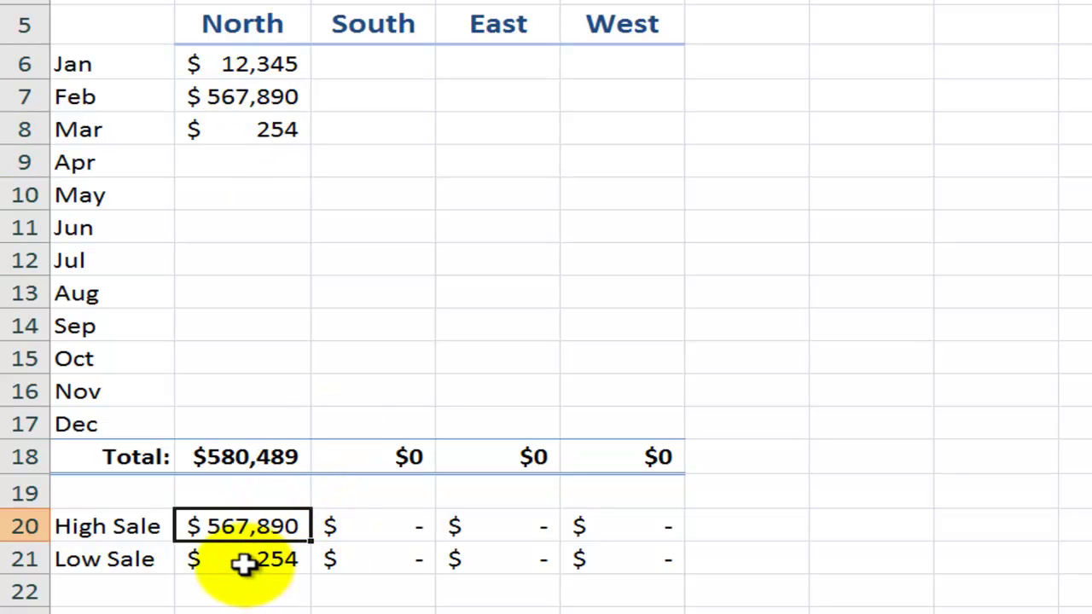
{"action": "left_click", "coordinate": [245, 563]}
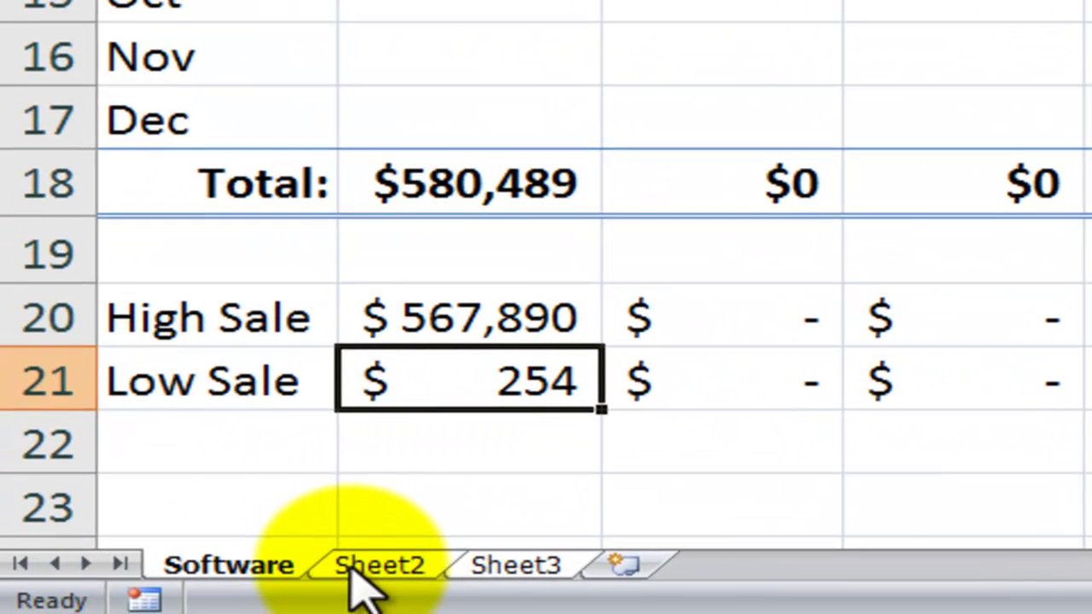
- Ungroup the sheets from the Sheet2 tab and view Sheet3's updated totals
{"action": "right_click", "coordinate": [356, 567]}
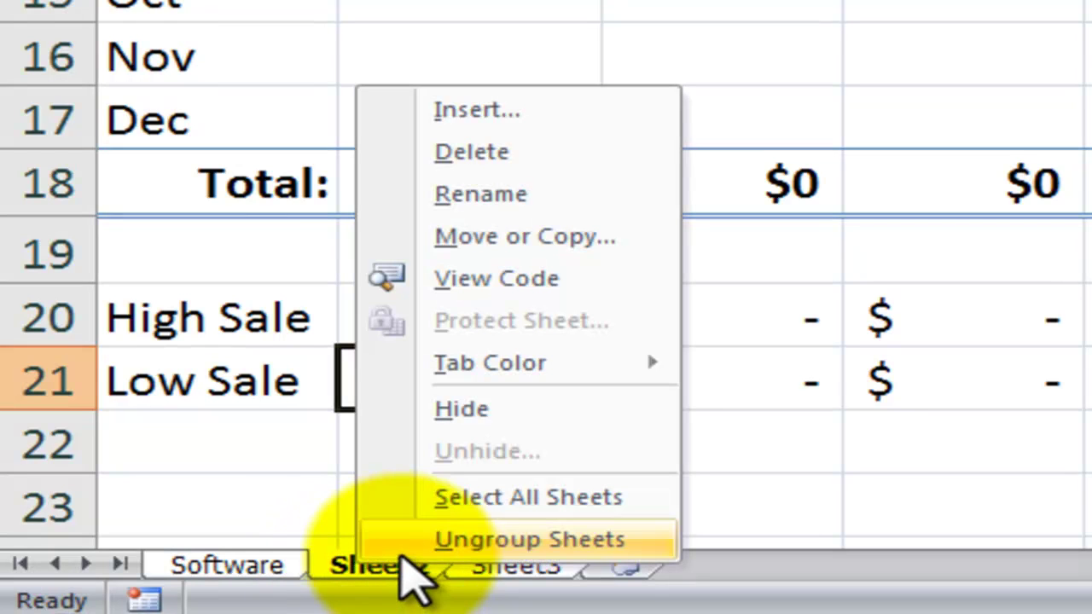
{"action": "left_click", "coordinate": [424, 545]}
{"action": "left_click", "coordinate": [504, 568]}
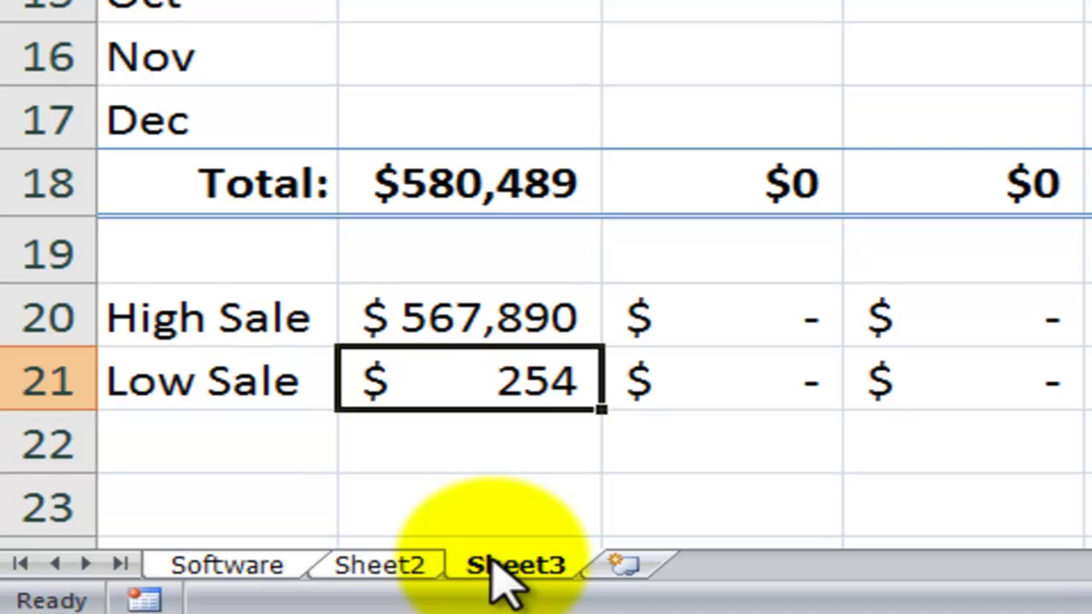
- Rename Sheet3 to 'sEVICES'
{"action": "double_click", "coordinate": [494, 564]}
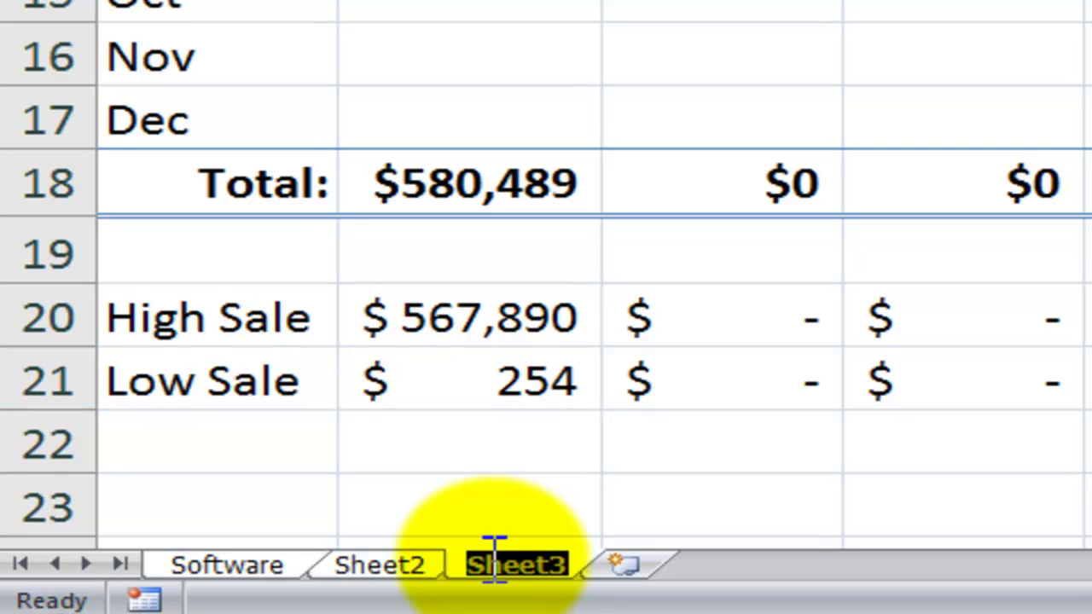
{"action": "type", "text": "sE"}
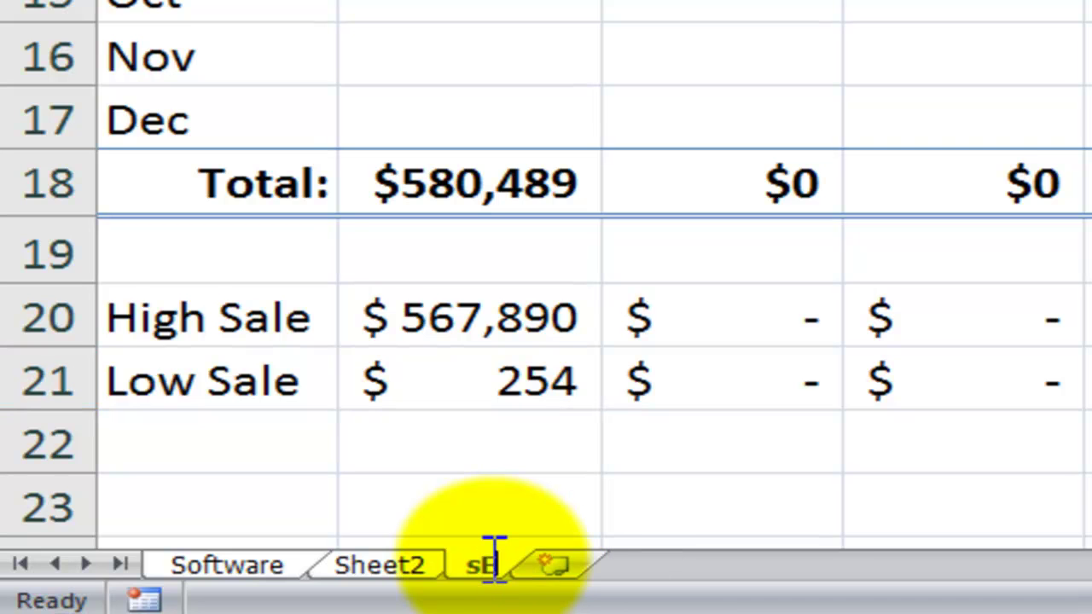
{"action": "type", "text": "VICES"}
{"action": "key", "text": "Return"}
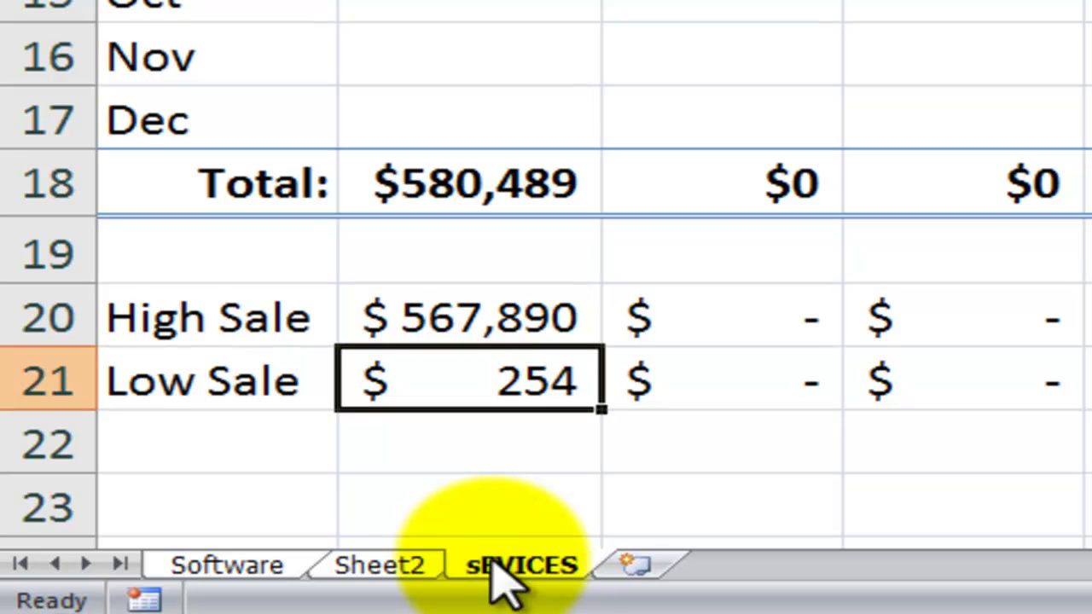
- Rename Sheet2 to 'Hardware', then return to the Software sheet
{"action": "left_click", "coordinate": [368, 566]}
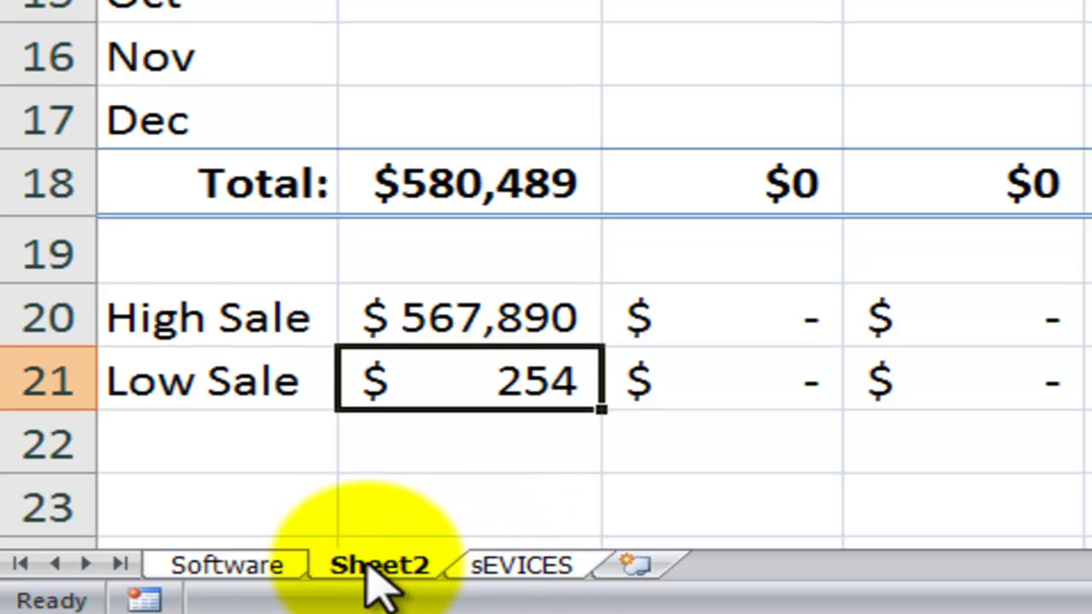
{"action": "double_click", "coordinate": [369, 563]}
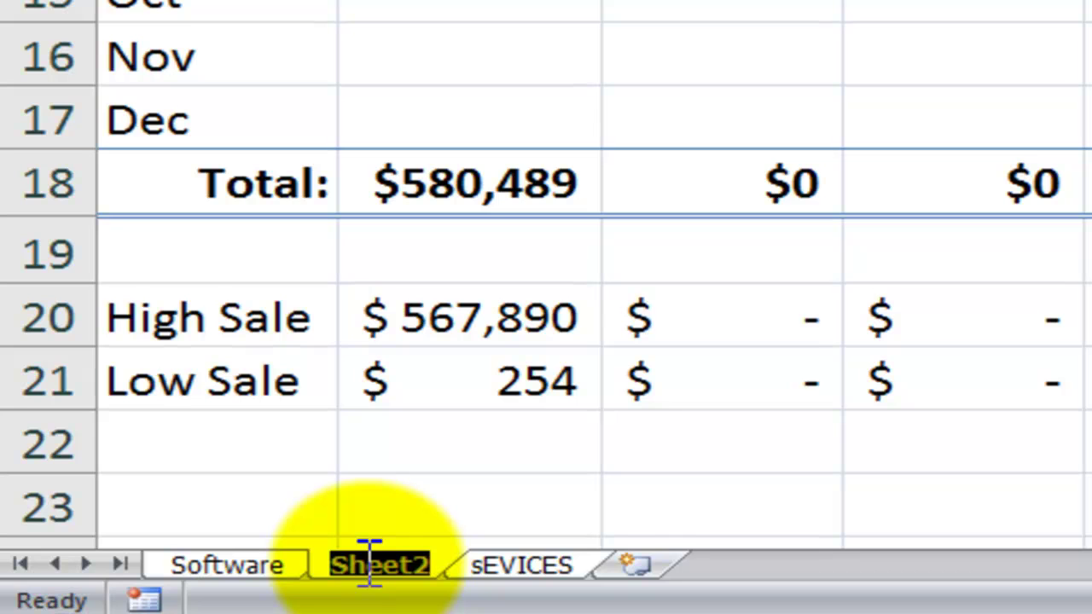
{"action": "type", "text": "Hardware"}
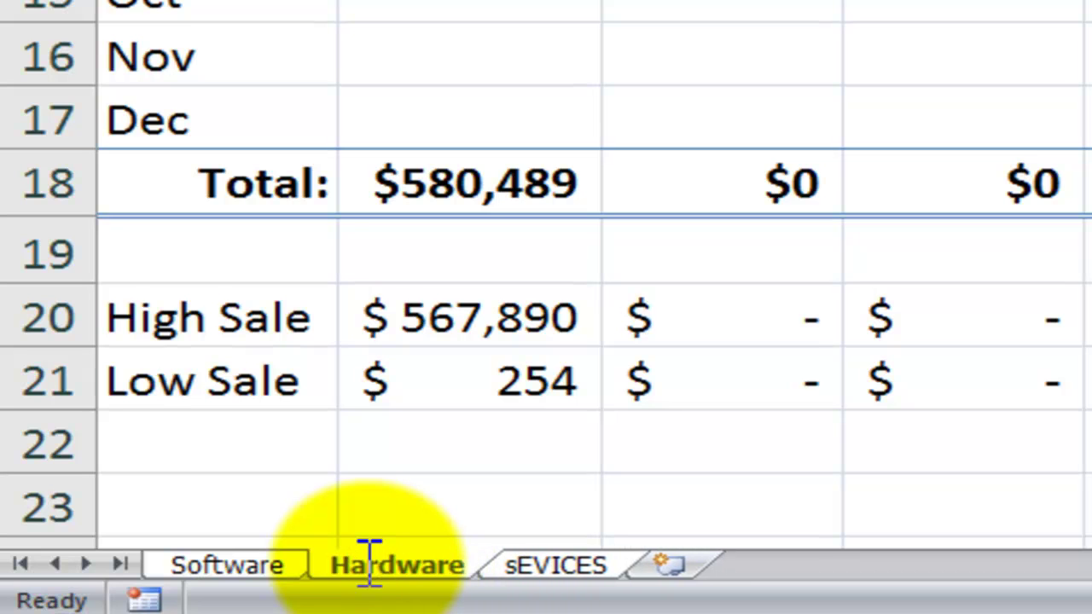
{"action": "key", "text": "Return"}
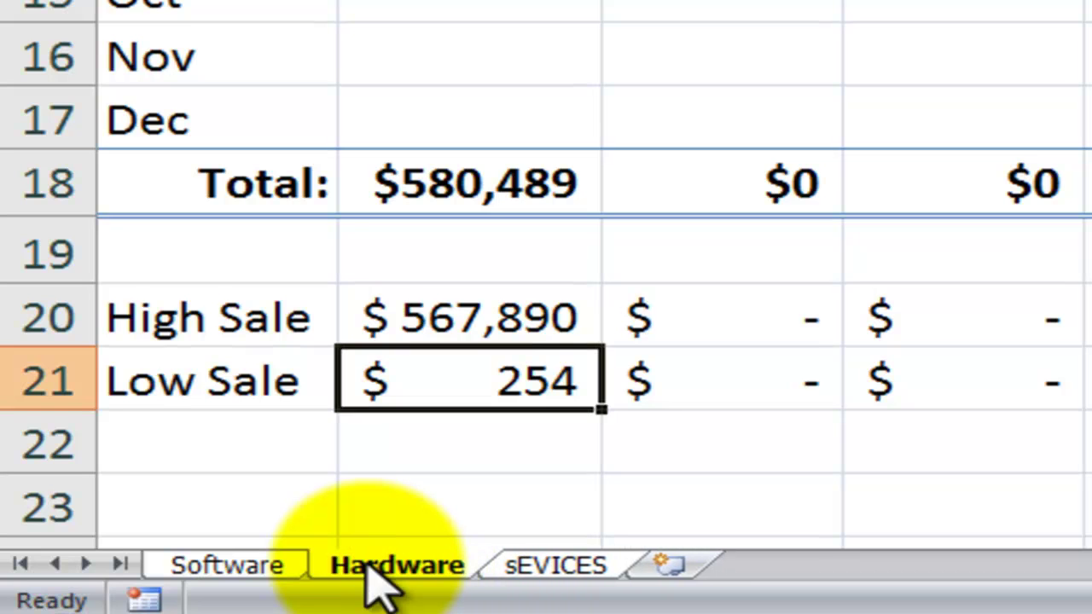
{"action": "left_click", "coordinate": [243, 567]}
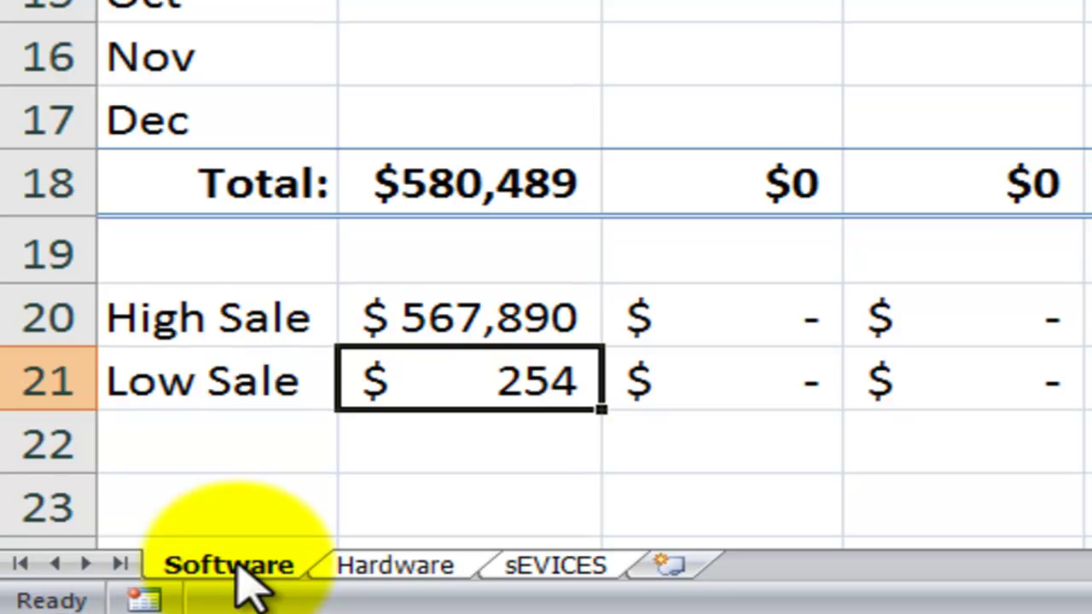
- Colour the Software sheet tab red and the Hardware sheet tab green
{"action": "right_click", "coordinate": [241, 569]}
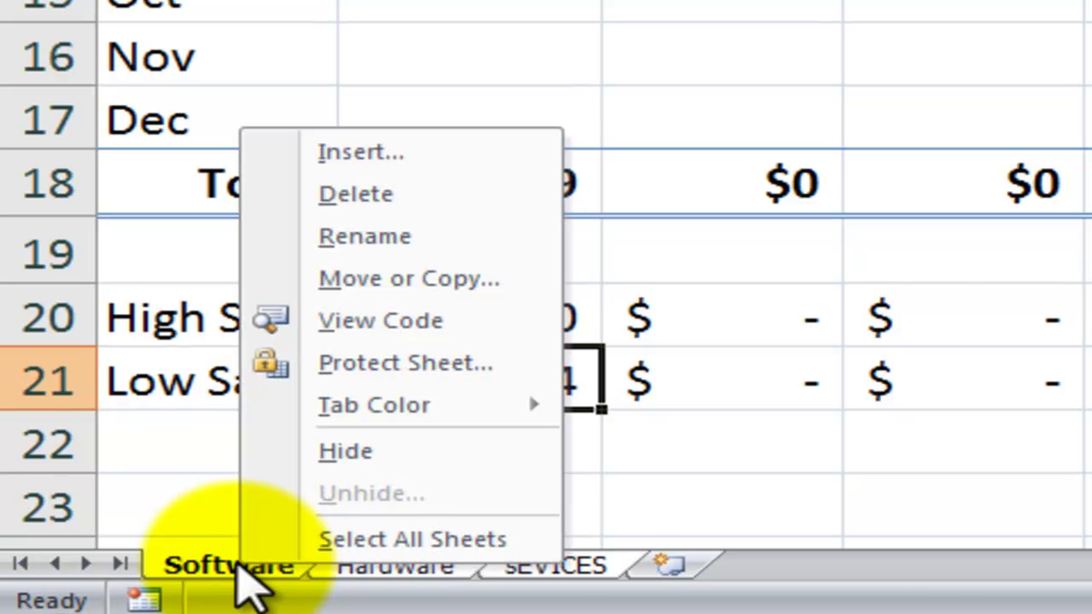
{"action": "mouse_move", "coordinate": [485, 408]}
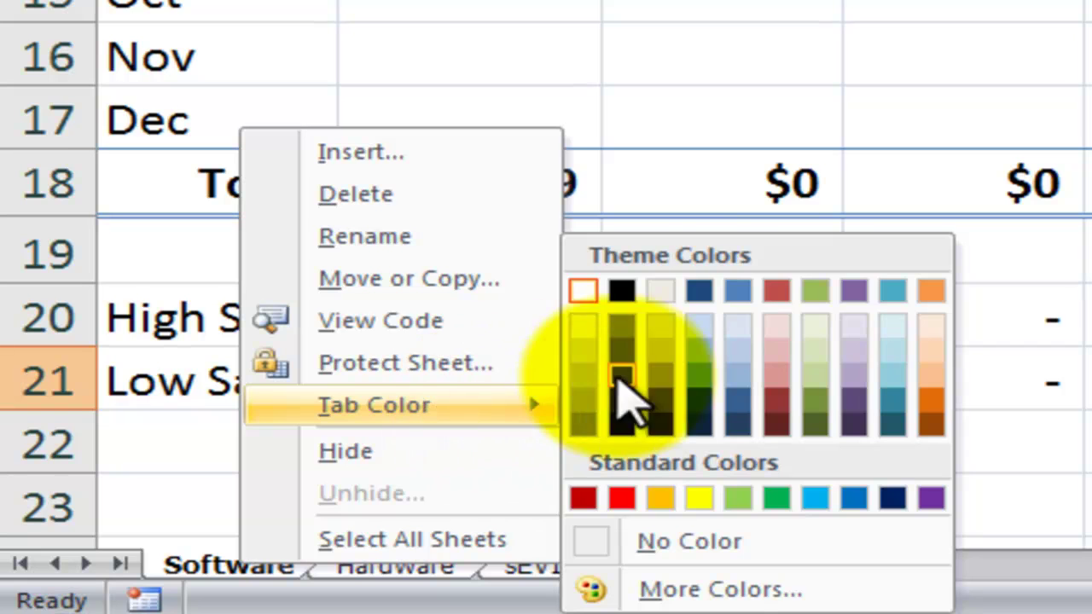
{"action": "left_click", "coordinate": [777, 289]}
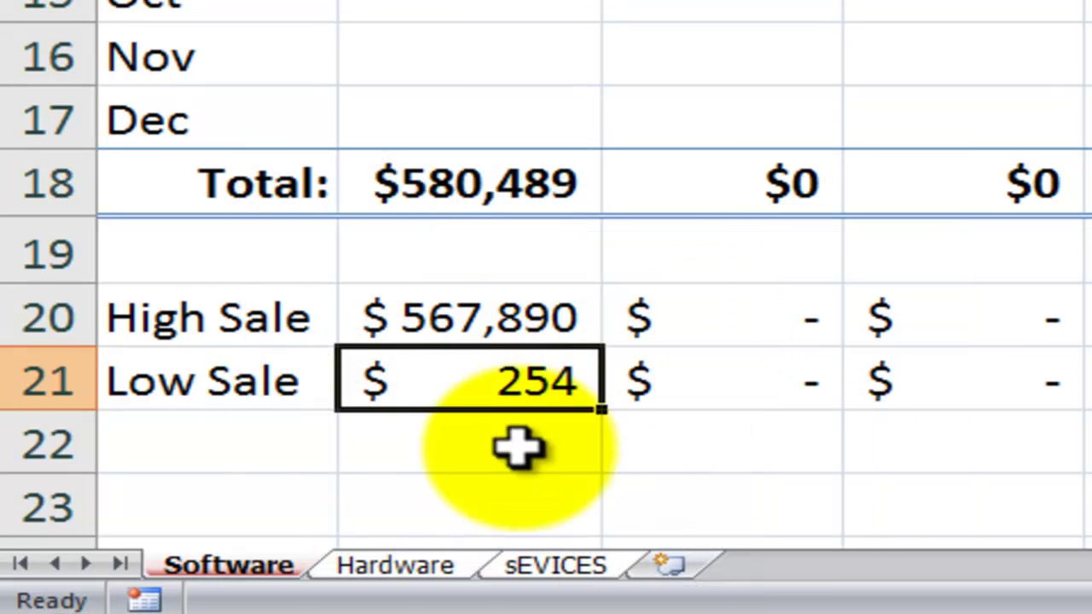
{"action": "right_click", "coordinate": [399, 570]}
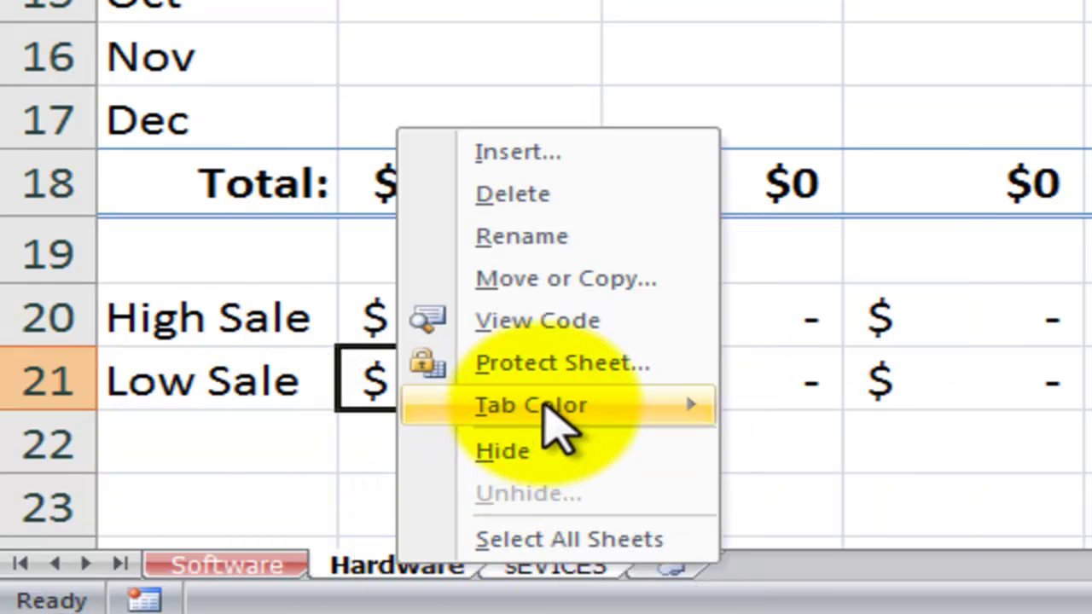
{"action": "mouse_move", "coordinate": [544, 411]}
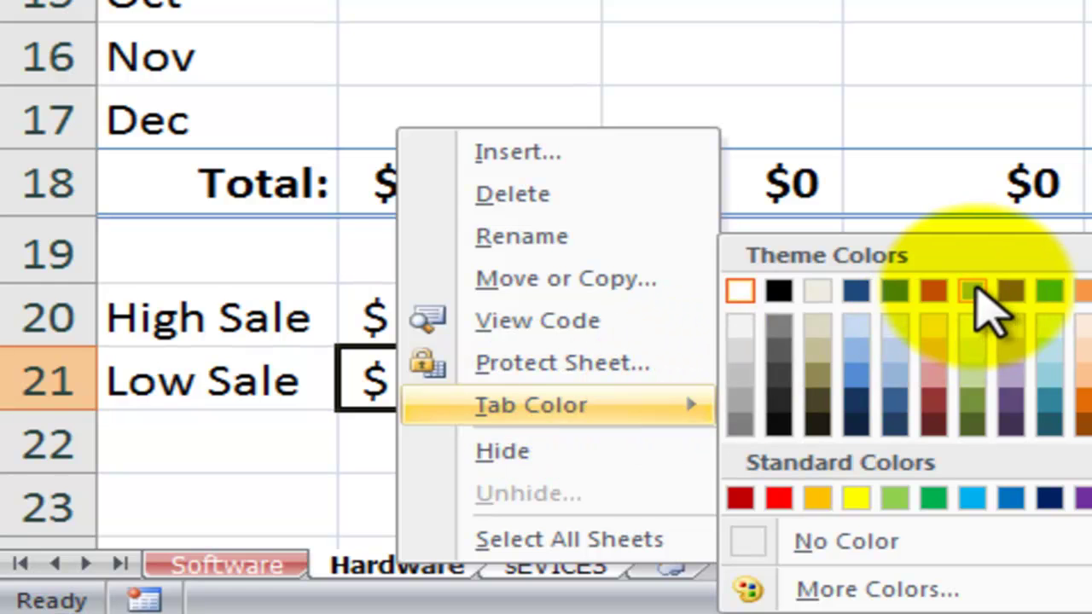
{"action": "left_click", "coordinate": [972, 292]}
- Correct the sEVICES sheet name to 'Services' and give its tab an orange colour
{"action": "left_click", "coordinate": [574, 573]}
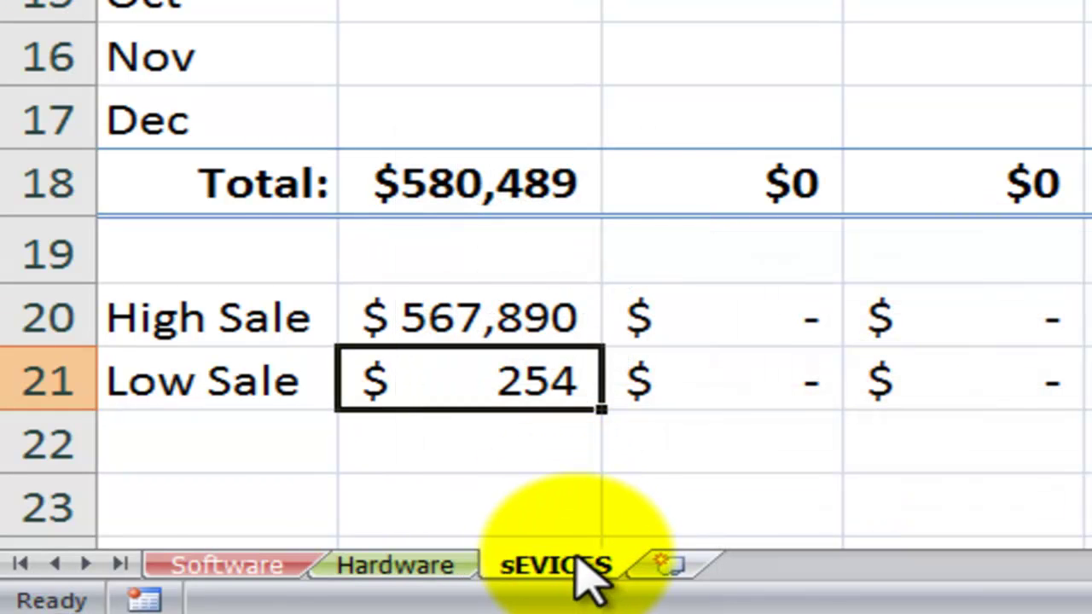
{"action": "double_click", "coordinate": [580, 564]}
{"action": "type", "text": "Services"}
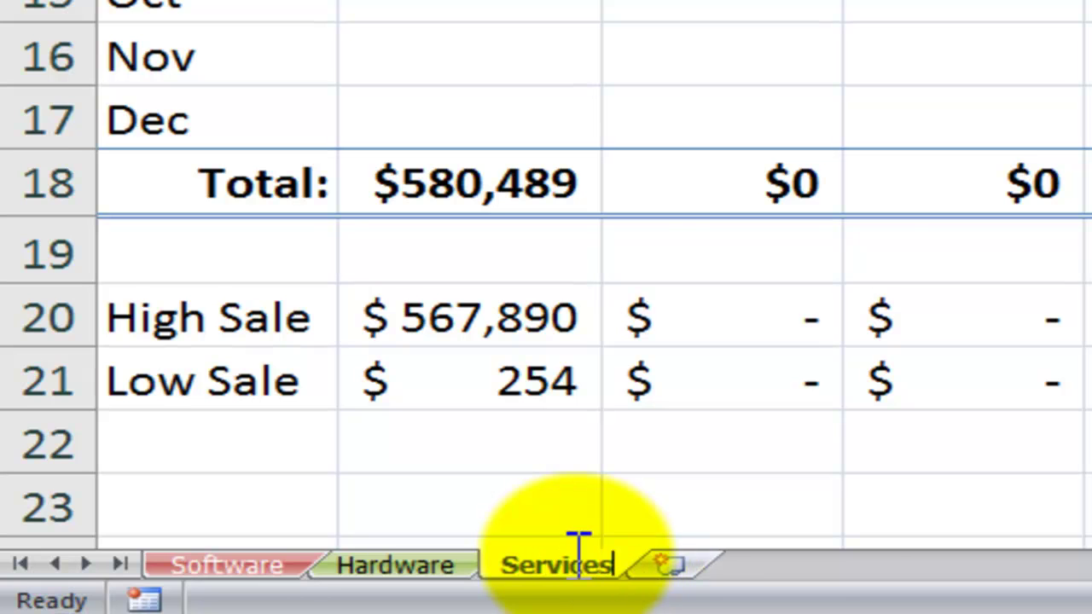
{"action": "key", "text": "Return"}
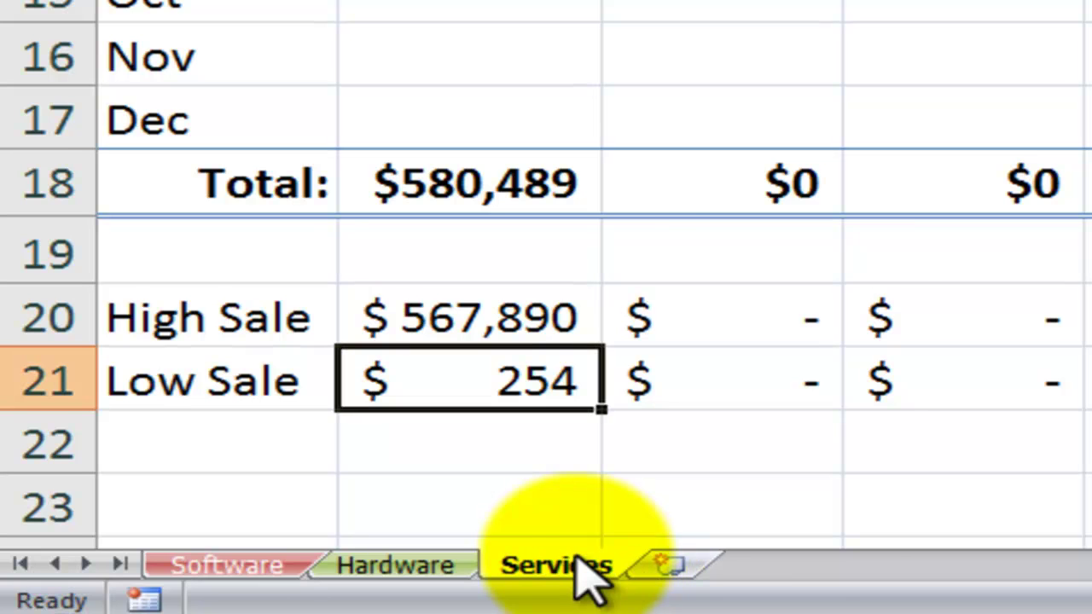
{"action": "right_click", "coordinate": [577, 563]}
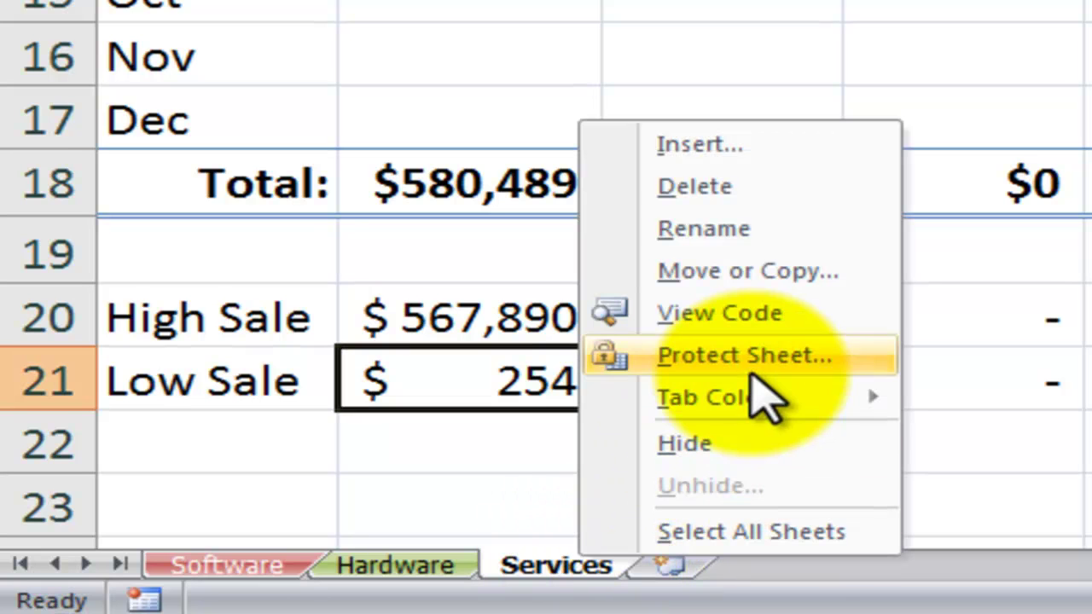
{"action": "left_click", "coordinate": [708, 512]}
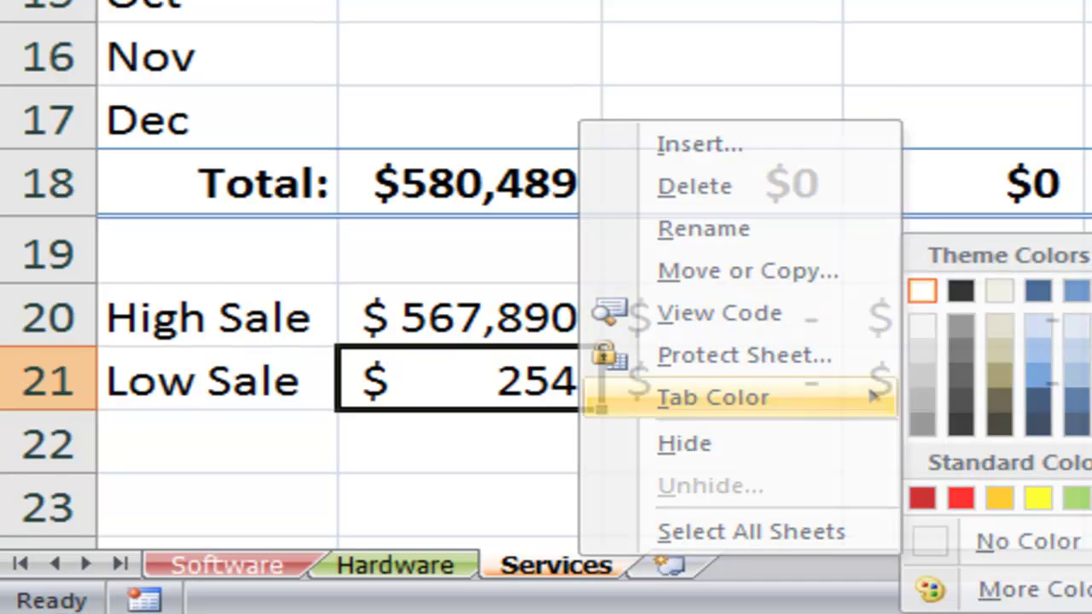
- Cycle through the Software, Hardware and Services sheets to check the tab colours
{"action": "left_click", "coordinate": [261, 570]}
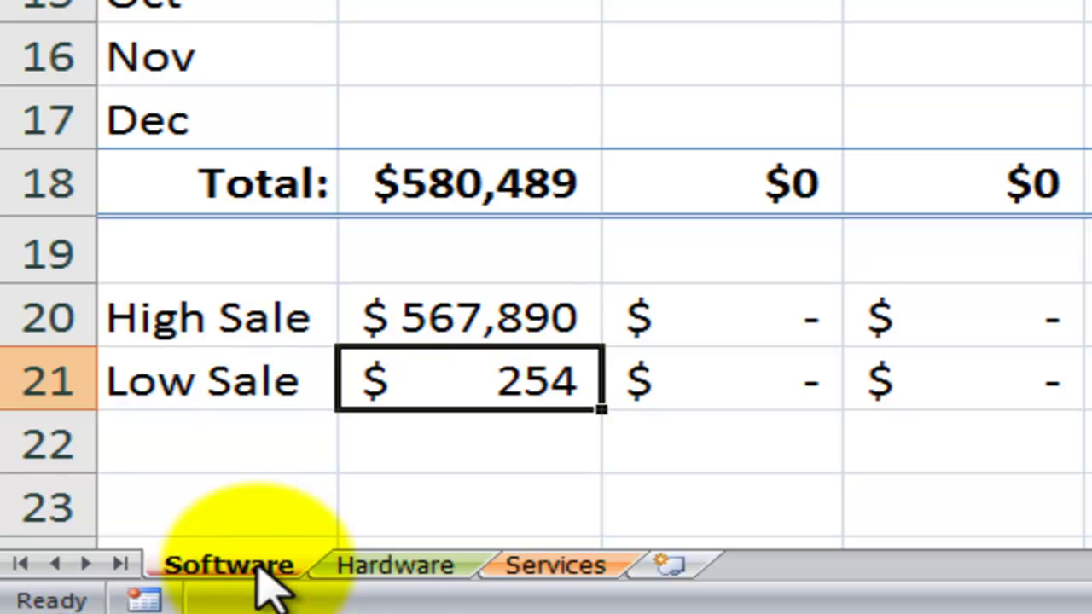
{"action": "left_click", "coordinate": [375, 587]}
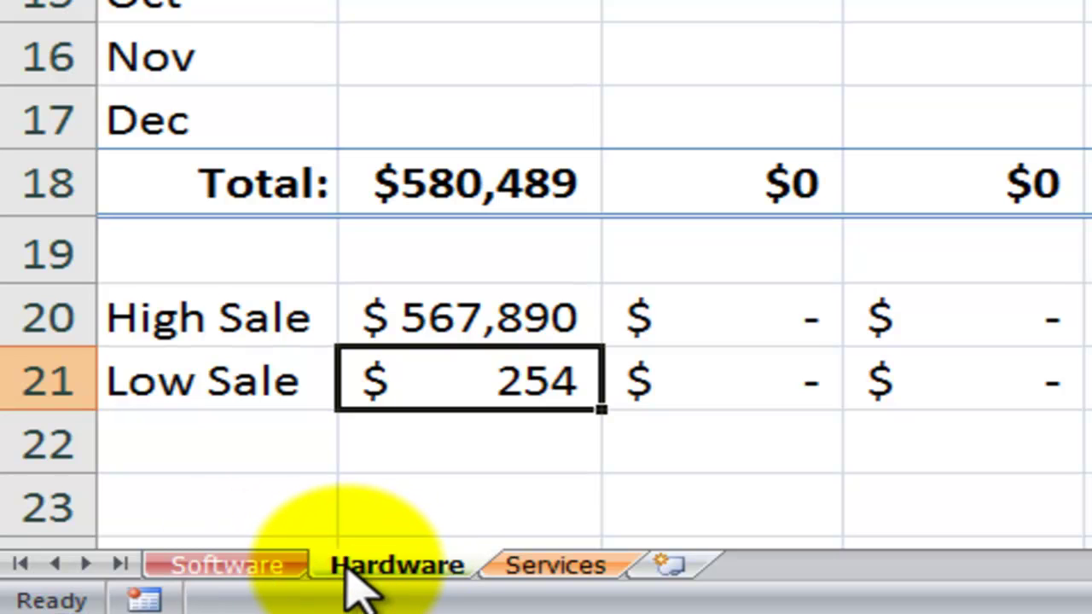
{"action": "left_click", "coordinate": [552, 571]}
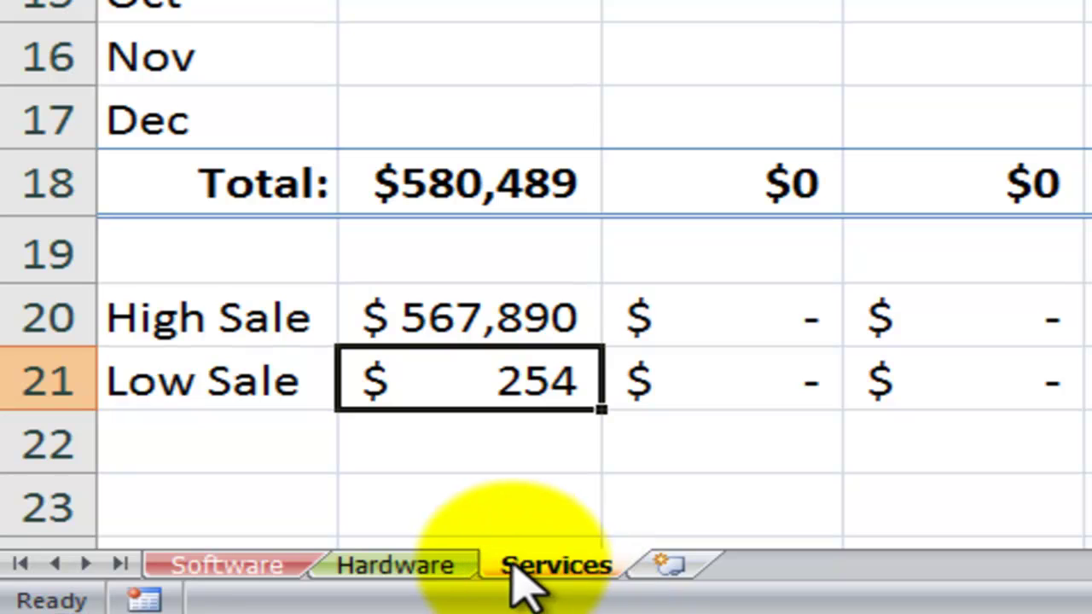
{"action": "left_click", "coordinate": [264, 569]}
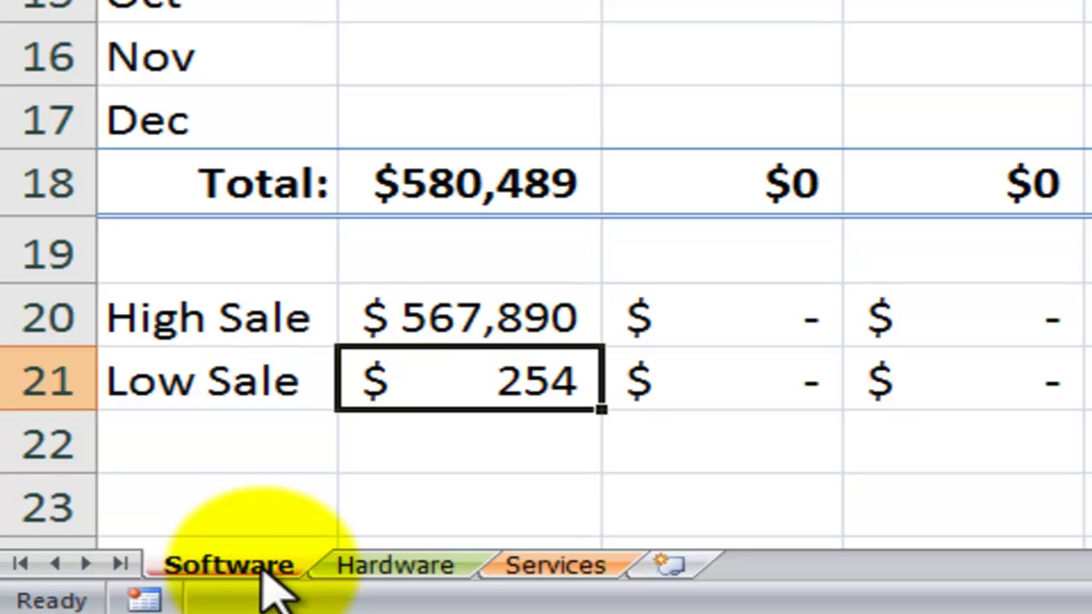
- Group all three sheets with Ctrl+Shift+PgDn, then ungroup them by returning to Software
{"action": "key", "text": "ctrl+shift+Page_Down"}
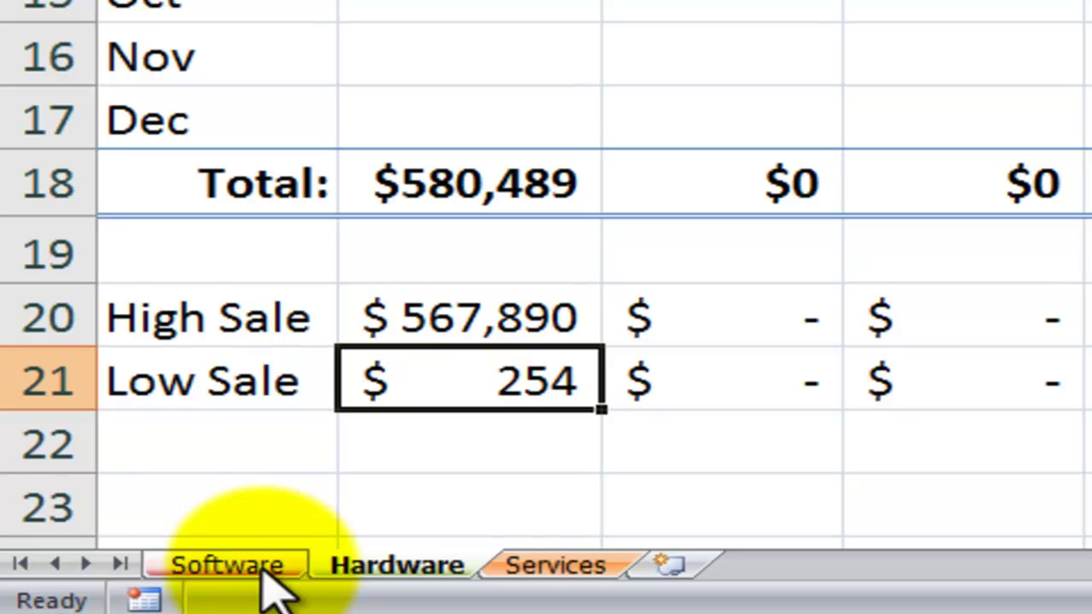
{"action": "key", "text": "ctrl+shift+Page_Down"}
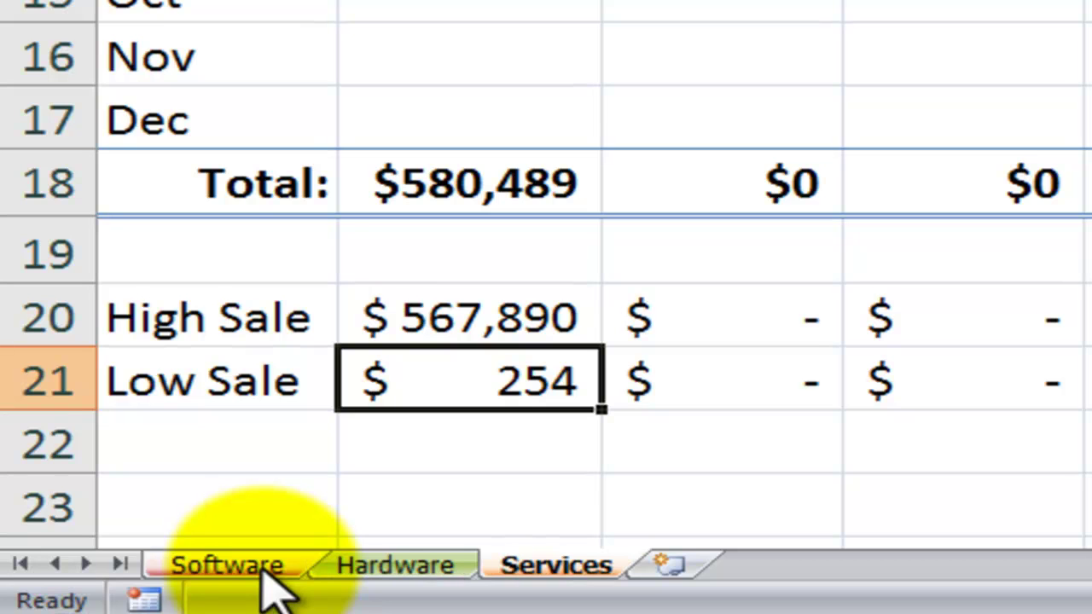
{"action": "key", "text": "ctrl+Page_Up"}
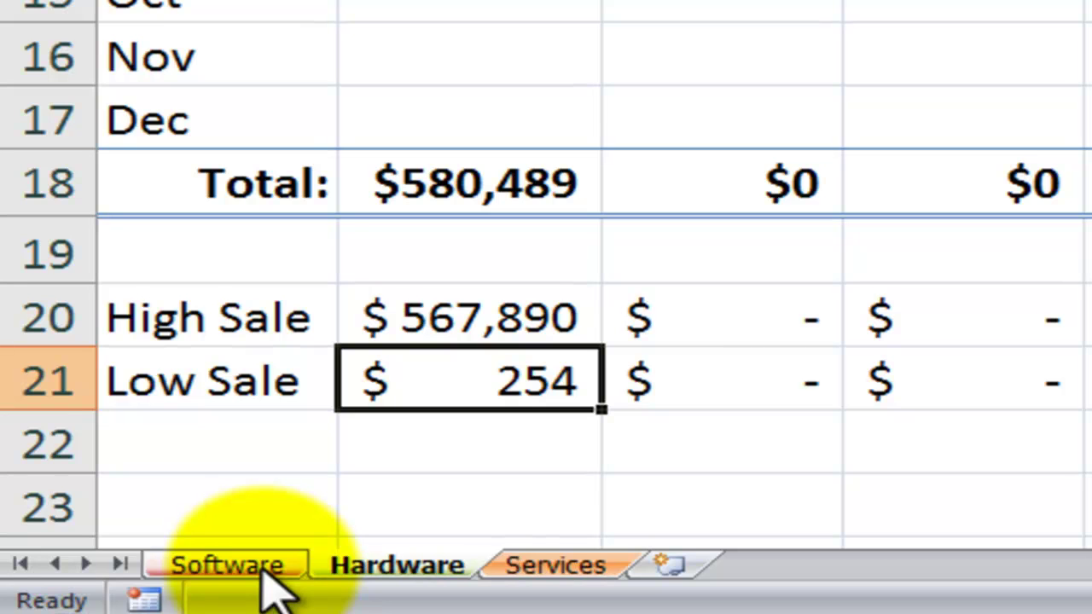
{"action": "left_click", "coordinate": [263, 570]}
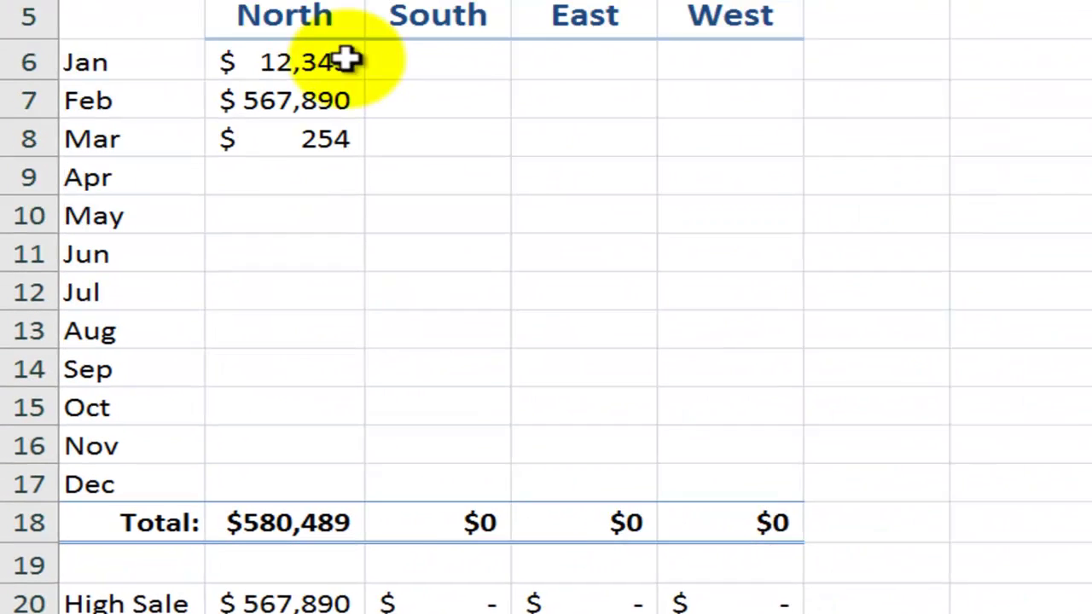
- Format Software's B6:E17 as Accounting with the currency symbol set to None
{"action": "left_click_drag", "start_coordinate": [349, 80], "coordinate": [684, 481]}
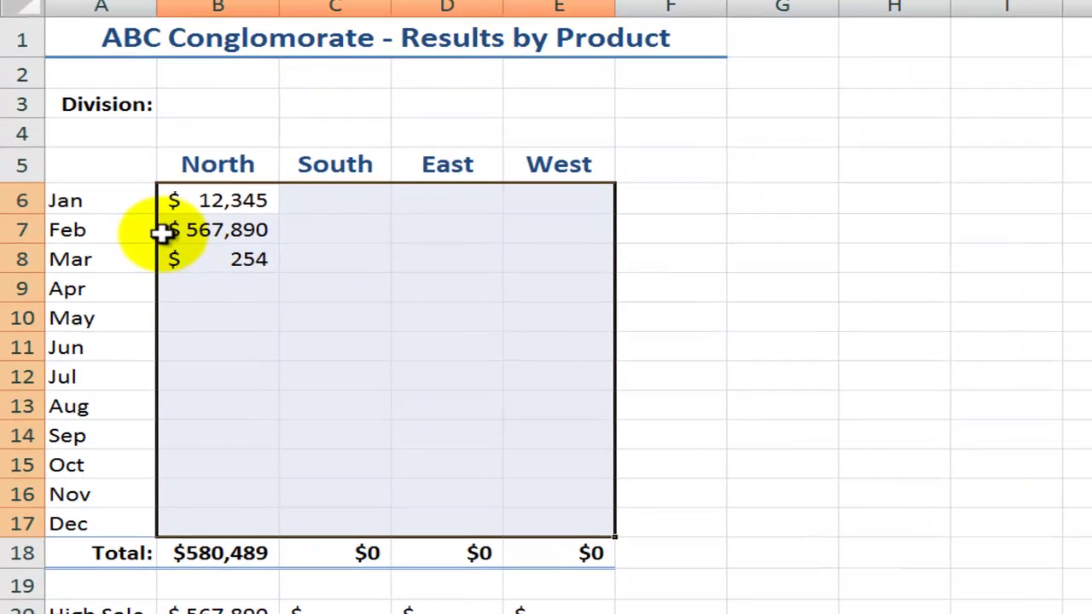
{"action": "key", "text": "ctrl+1"}
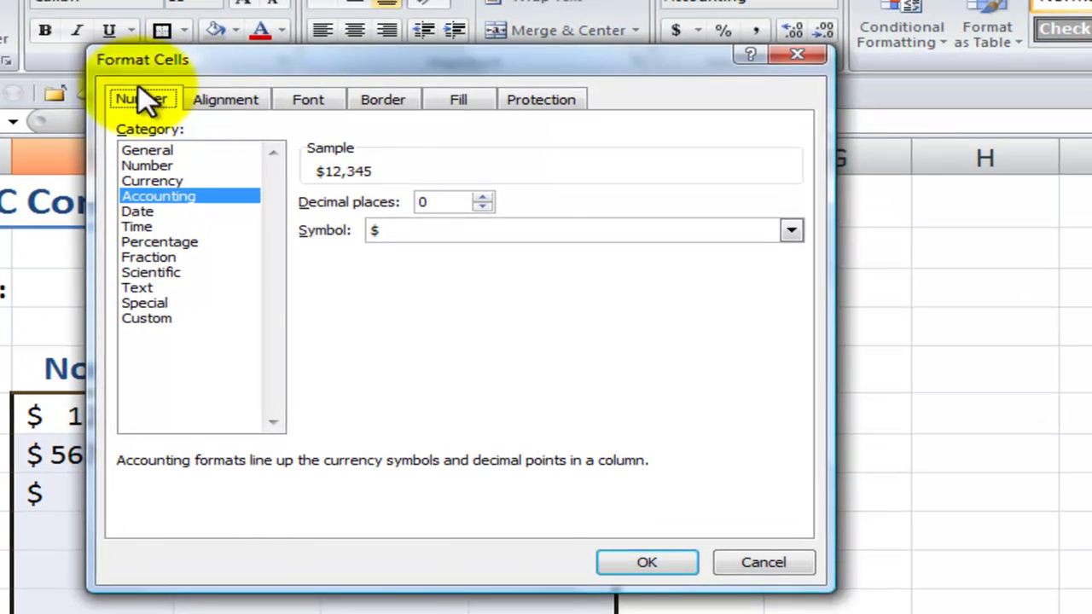
{"action": "left_click", "coordinate": [791, 229]}
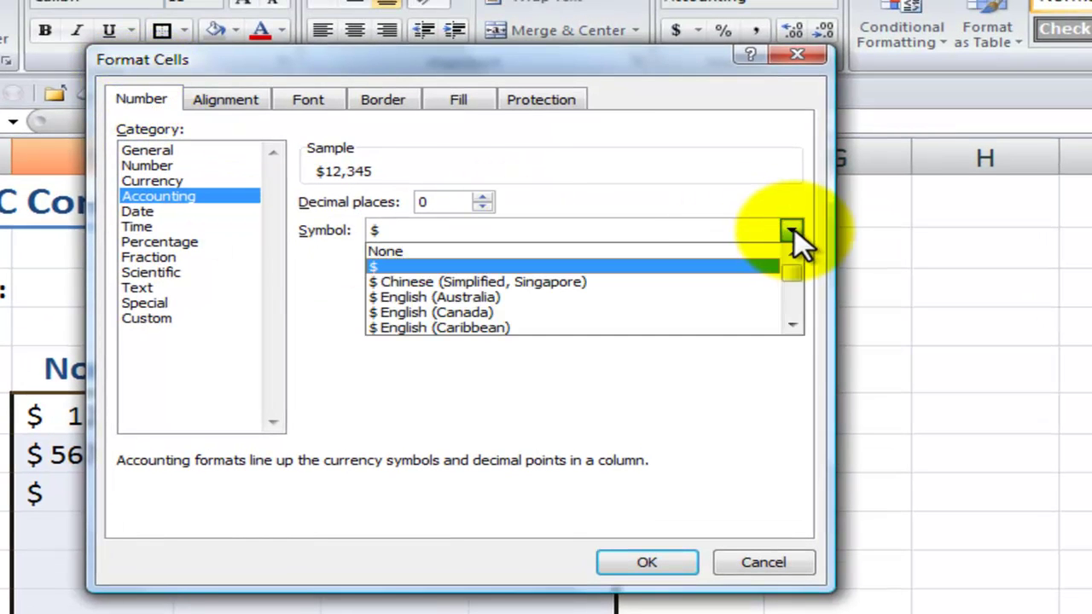
{"action": "left_click", "coordinate": [696, 251]}
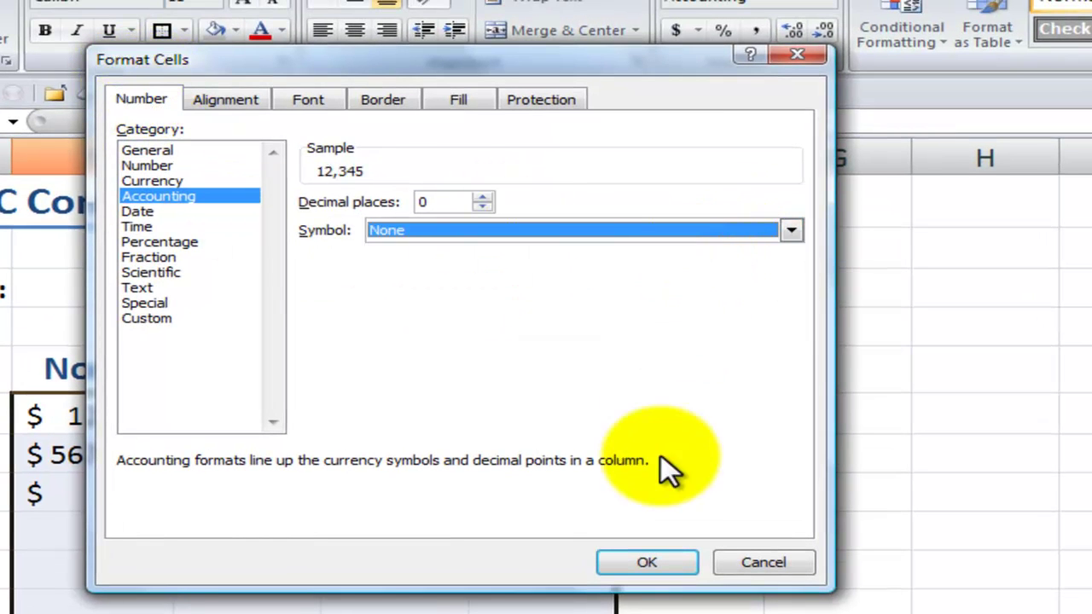
{"action": "left_click", "coordinate": [635, 563]}
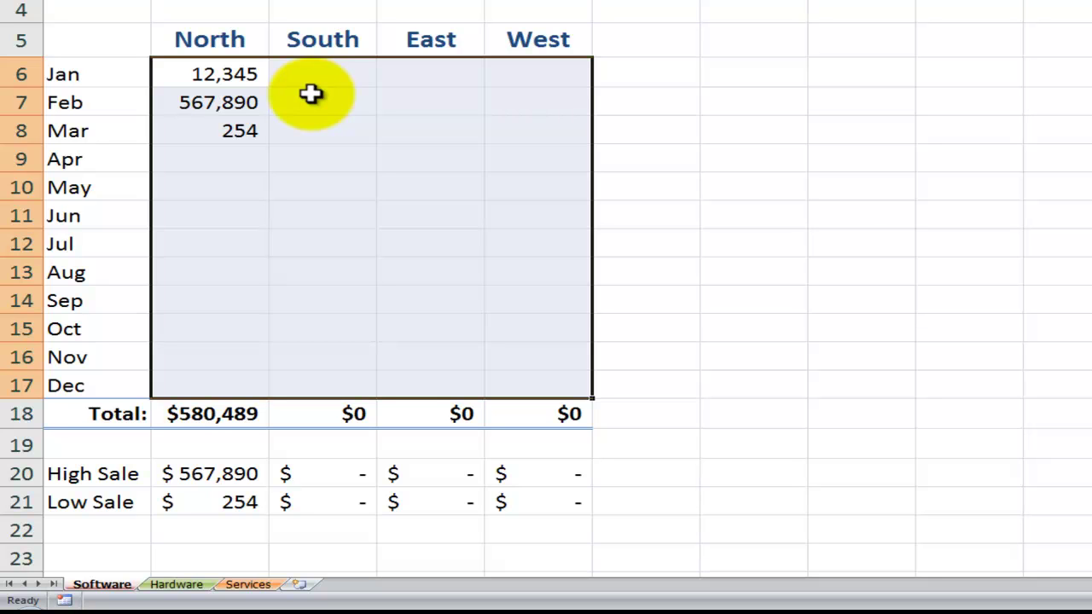
{"action": "left_click", "coordinate": [174, 585]}
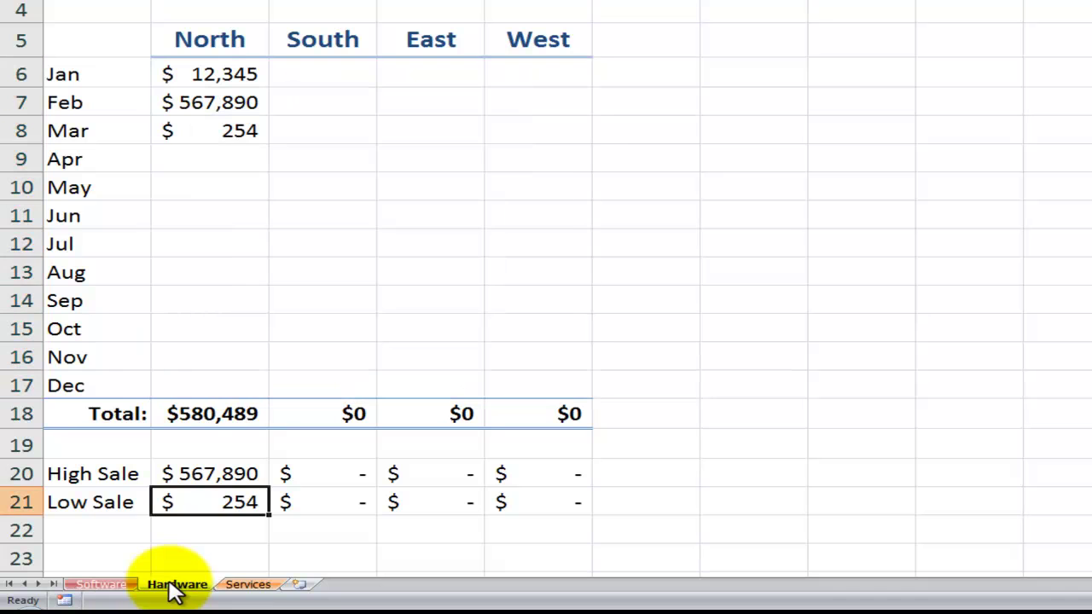
{"action": "left_click", "coordinate": [246, 586]}
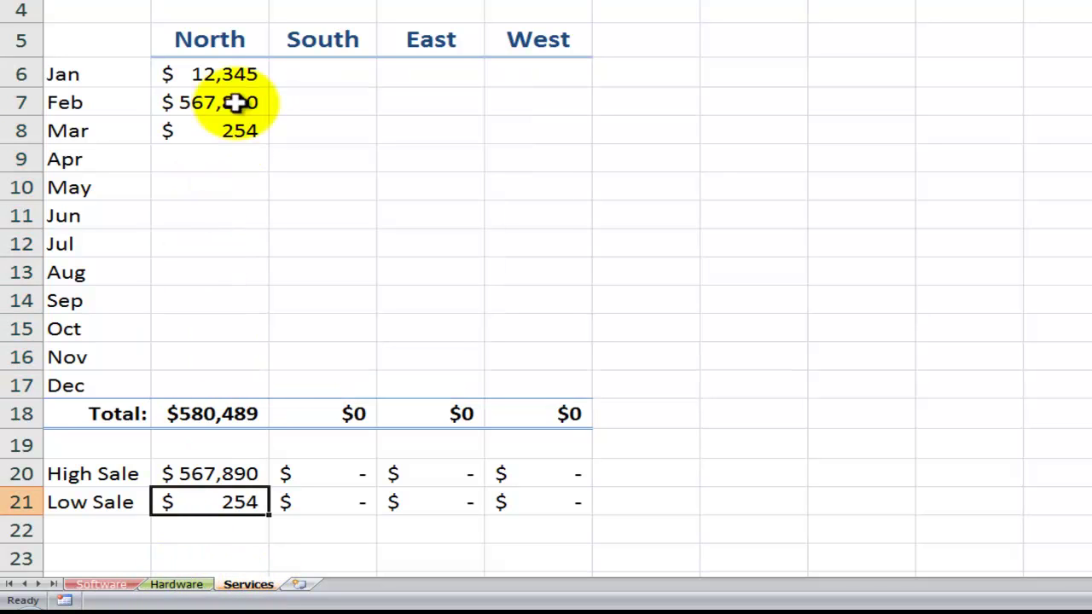
{"action": "left_click", "coordinate": [98, 587]}
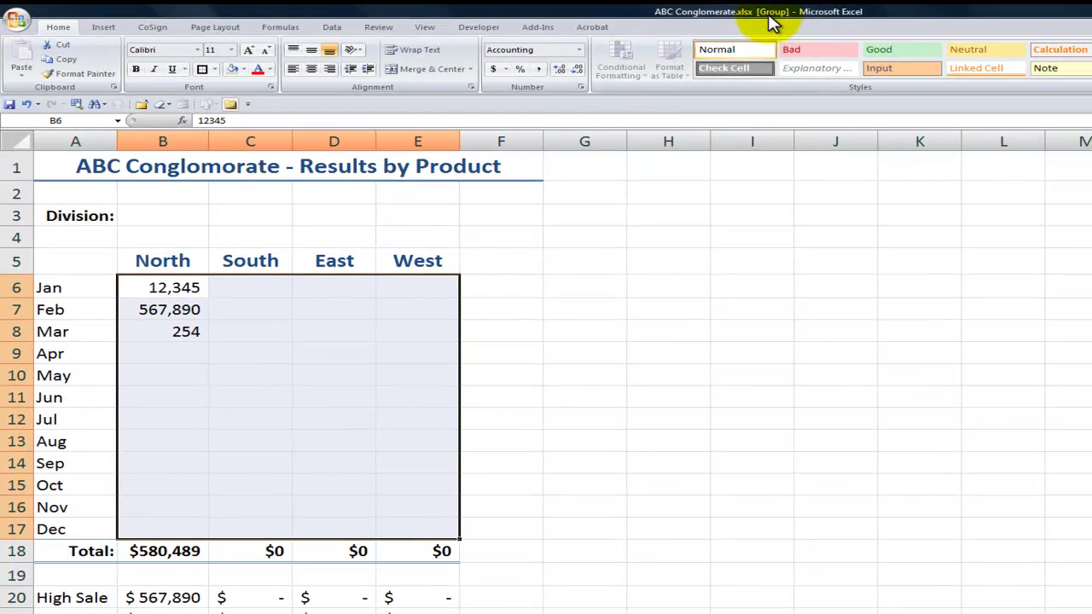
- Fill only the formats of B6:E17 across the grouped Hardware and Services sheets
{"action": "left_click_drag", "start_coordinate": [137, 288], "coordinate": [385, 538]}
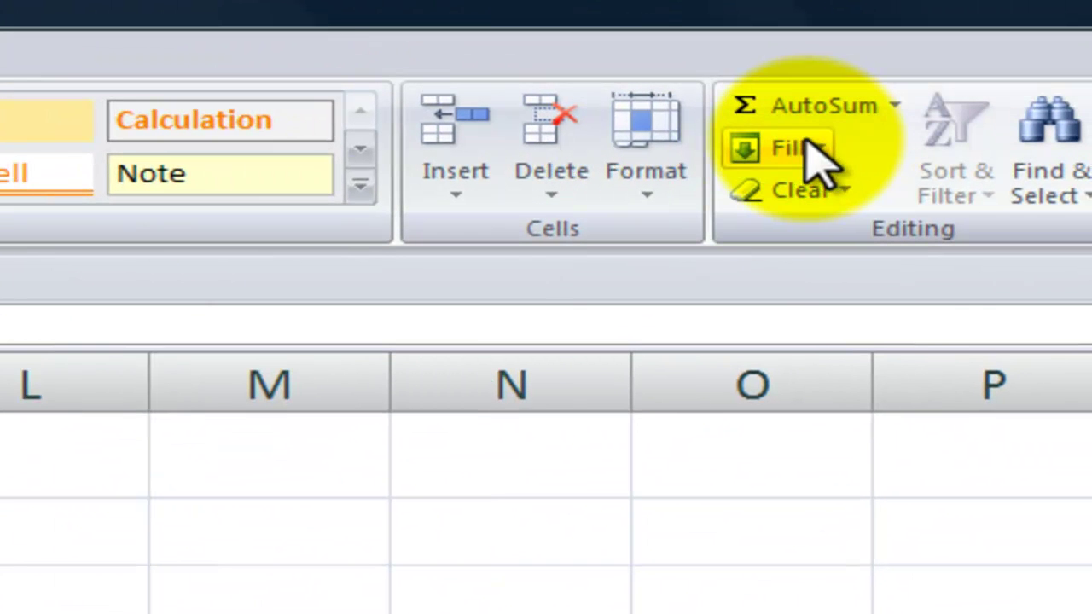
{"action": "left_click", "coordinate": [802, 147]}
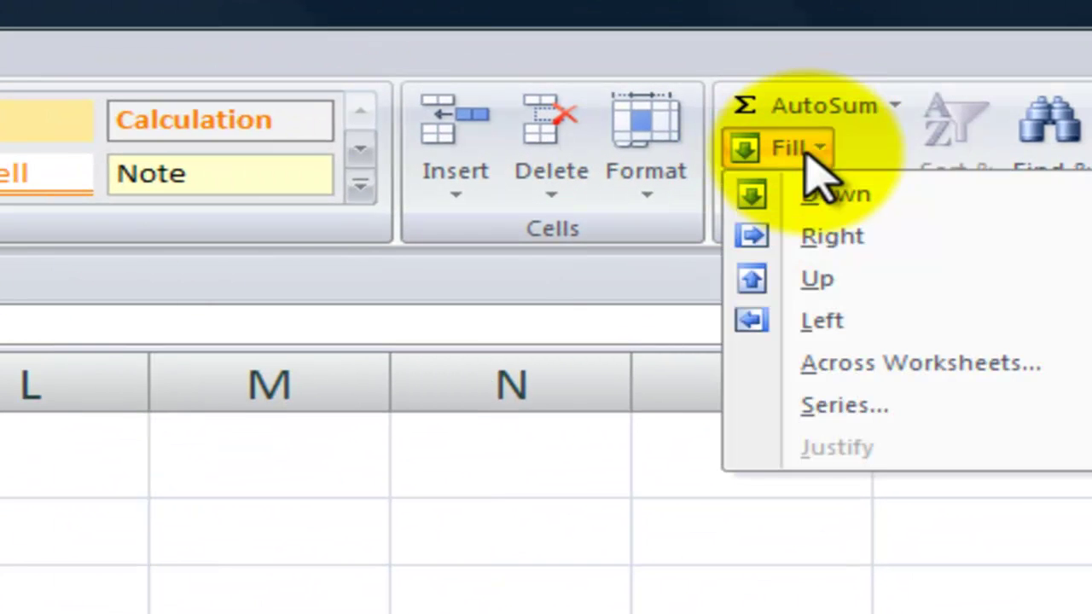
{"action": "left_click", "coordinate": [852, 368]}
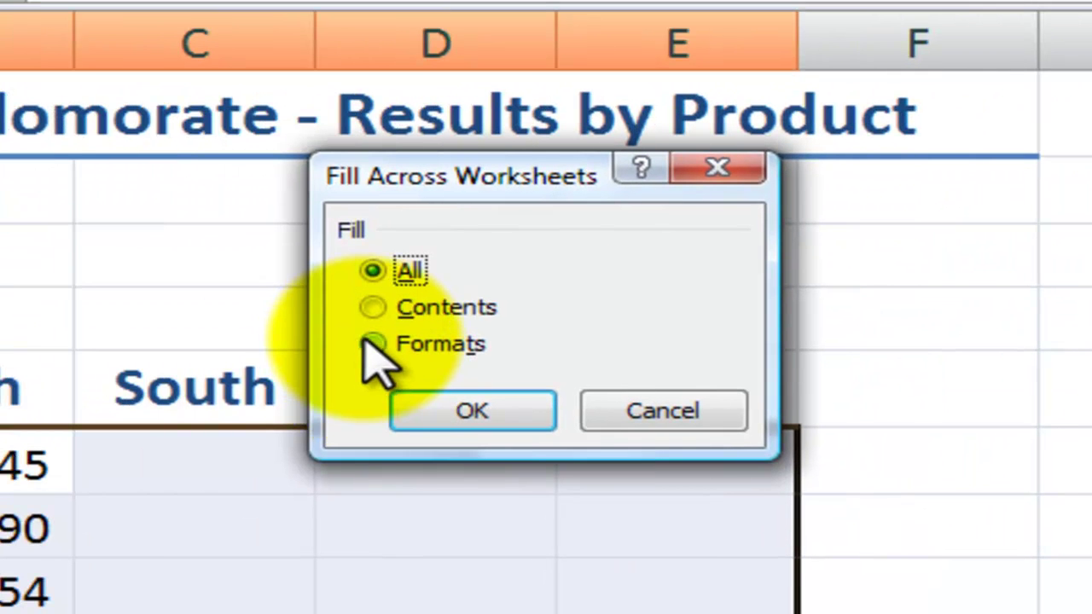
{"action": "left_click", "coordinate": [369, 343]}
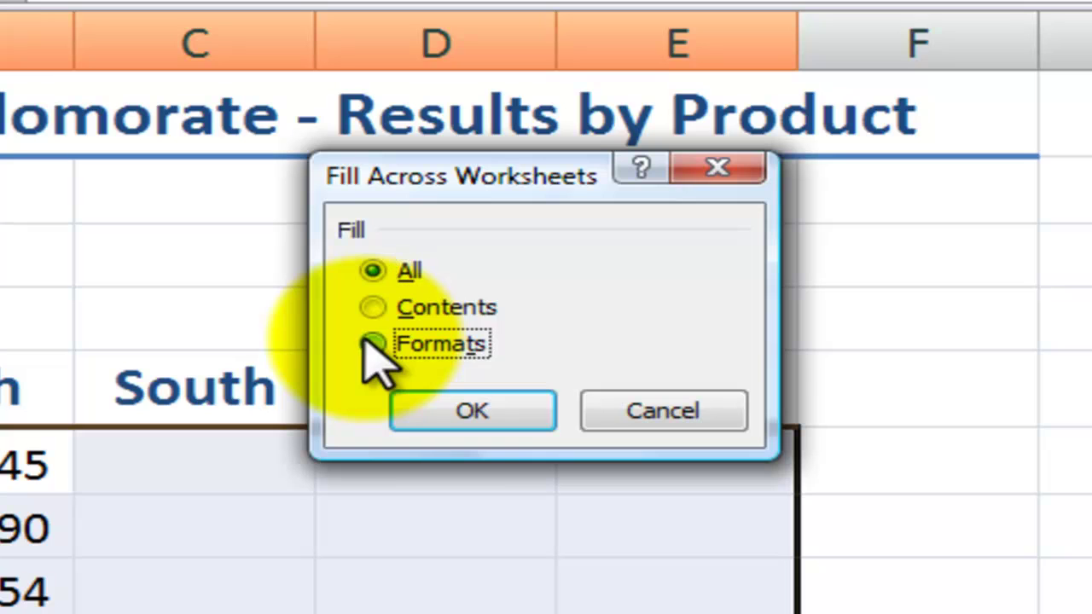
{"action": "left_click", "coordinate": [463, 408]}
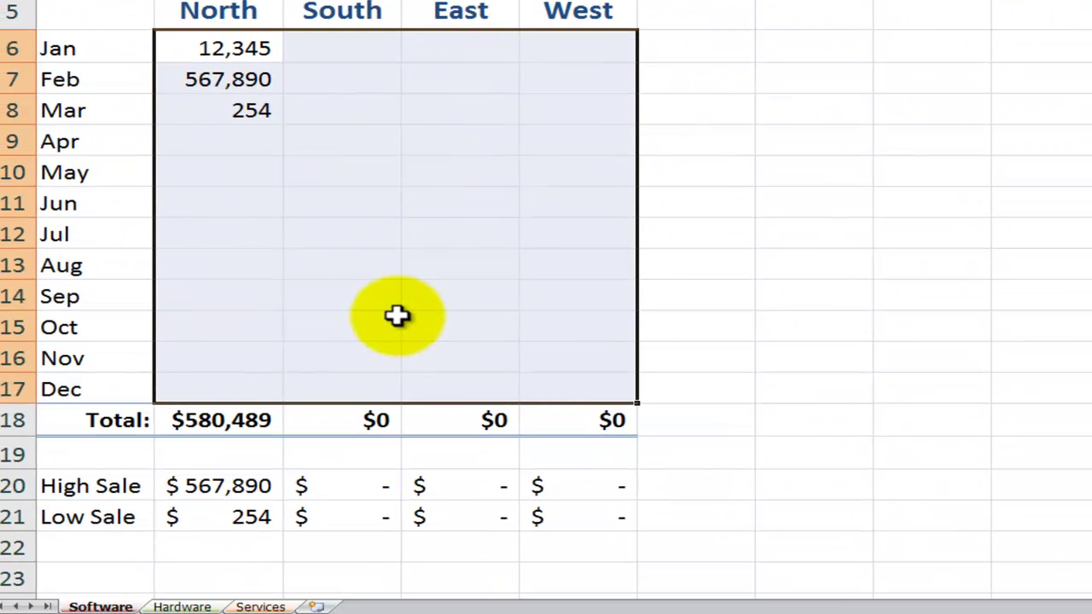
- Ungroup the sheets and confirm the Services and Software figures show no dollar signs
{"action": "right_click", "coordinate": [186, 604]}
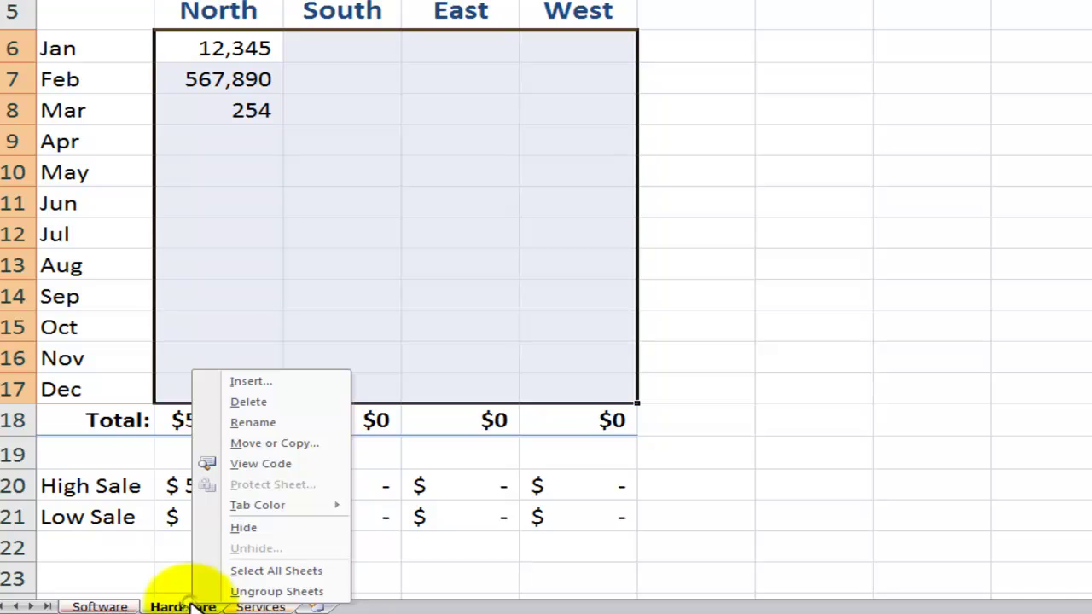
{"action": "left_click", "coordinate": [264, 591]}
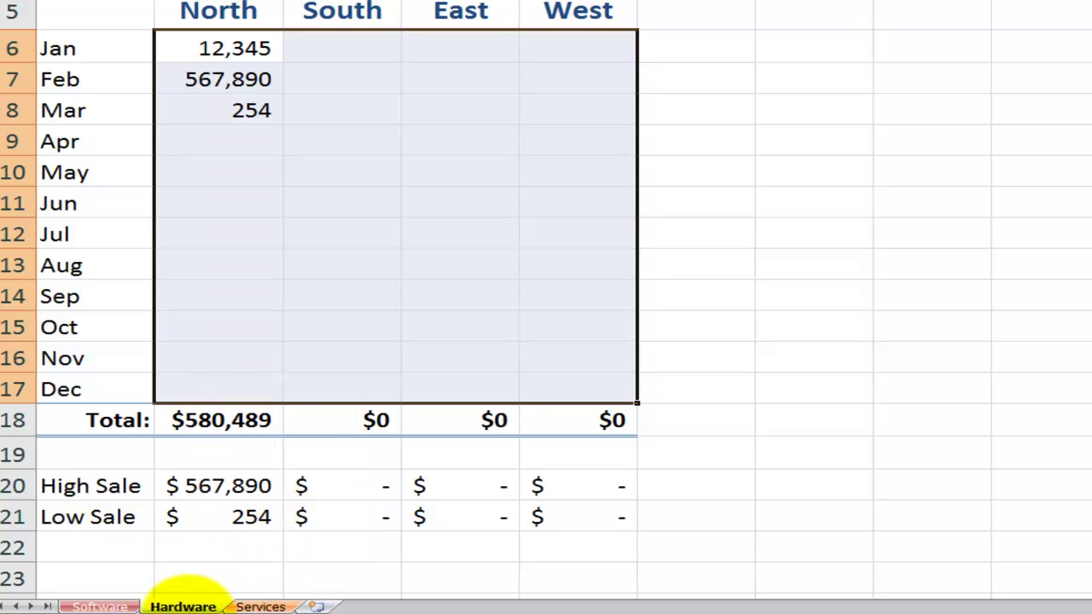
{"action": "left_click", "coordinate": [259, 606]}
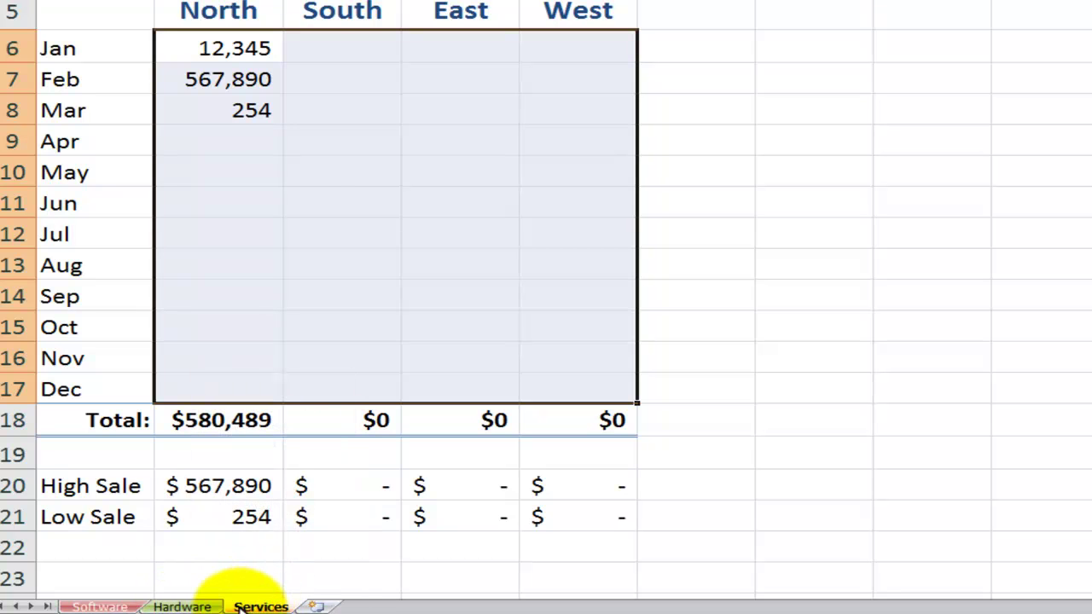
{"action": "left_click", "coordinate": [101, 605]}
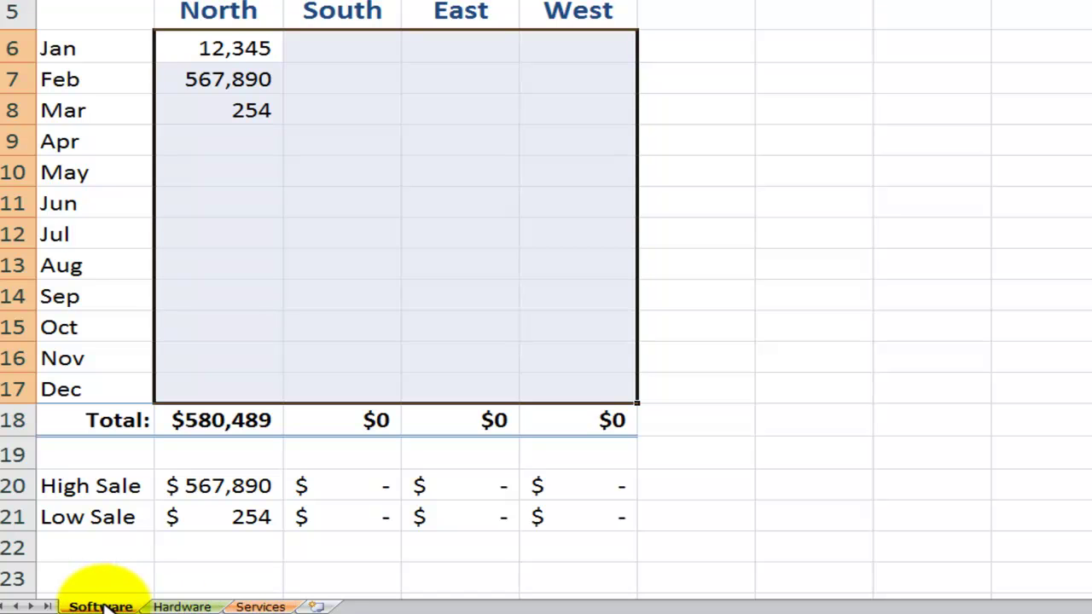